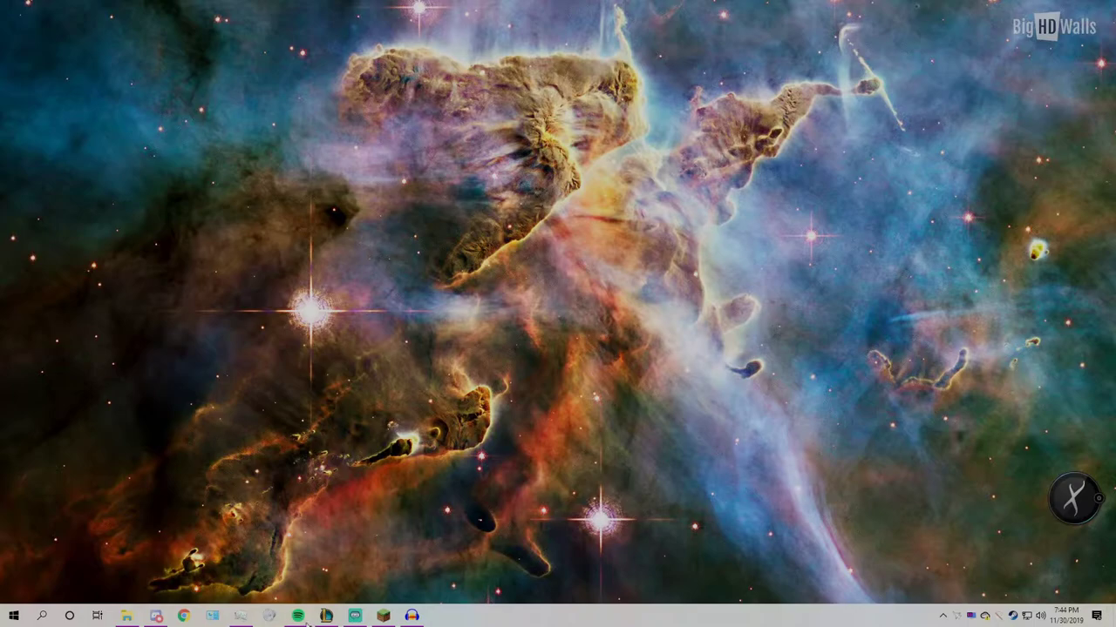
Step: Bring the League client forward and show the PvP modes in its Play section
click(325, 615)
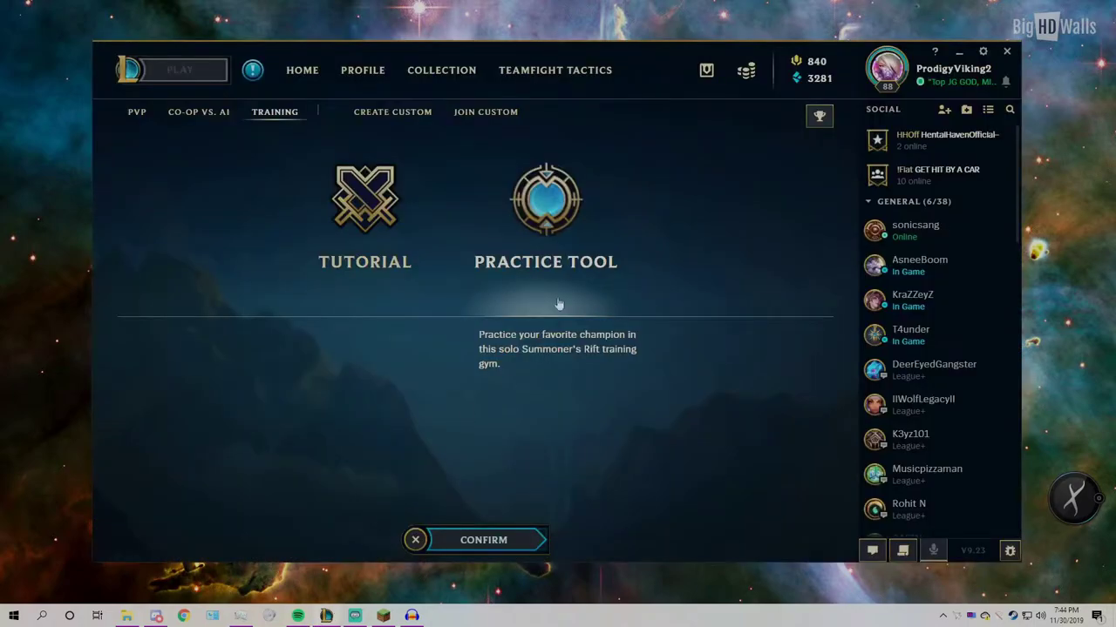
click(136, 117)
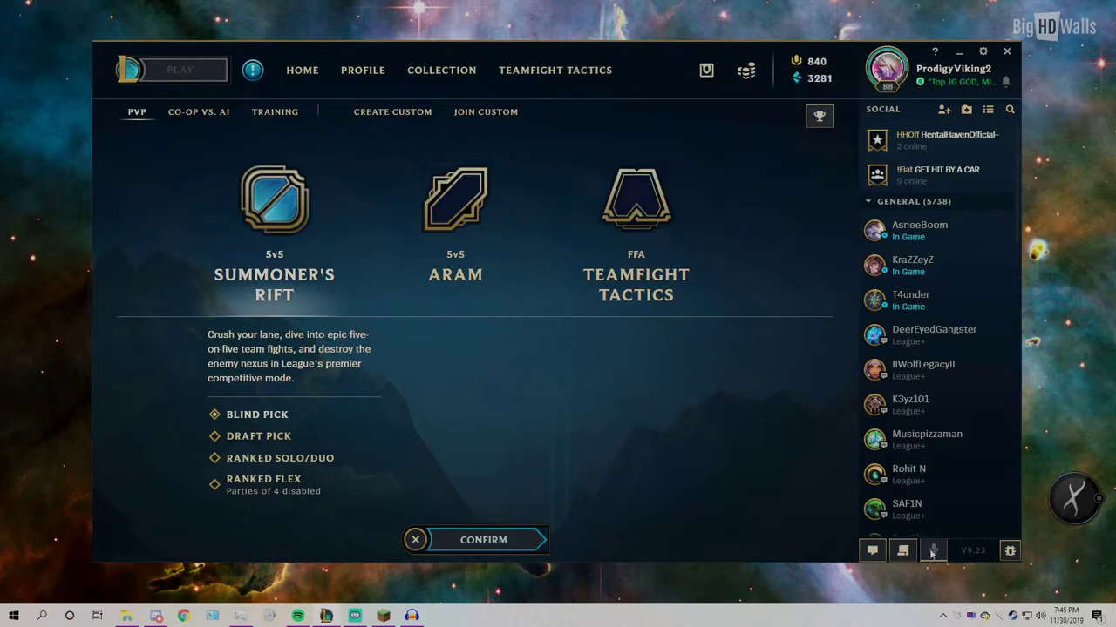
Step: Open MSI Afterburner mid-screen and view its system info listing the Ryzen 7 3800X and RTX 2070
click(956, 618)
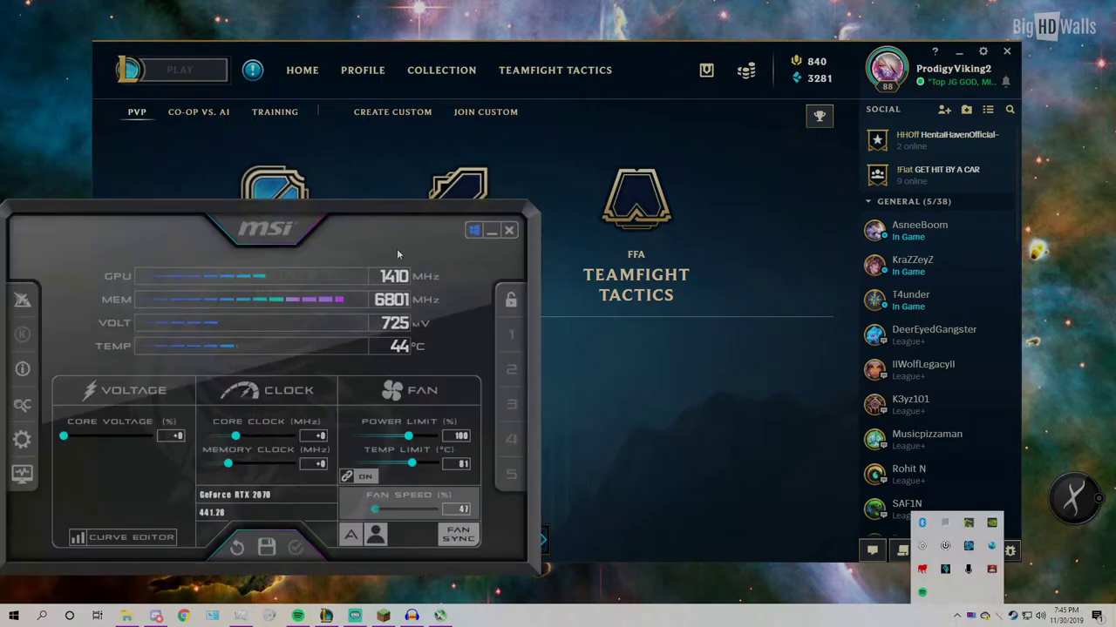
drag(390, 243, 743, 211)
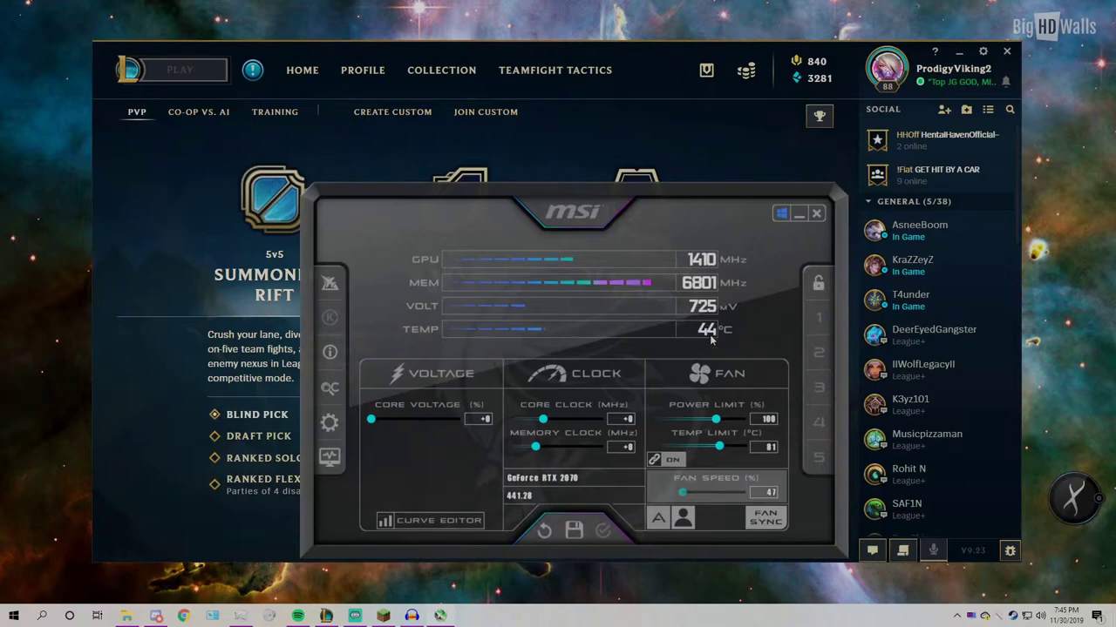
click(325, 355)
drag(715, 314, 714, 366)
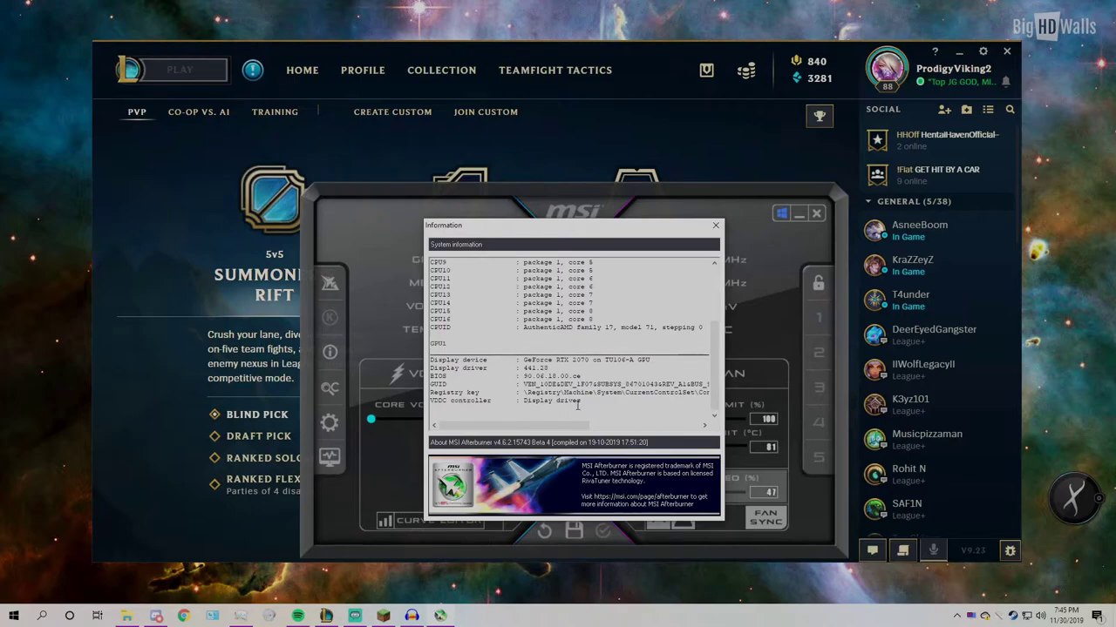
scroll(696, 307, up, 4)
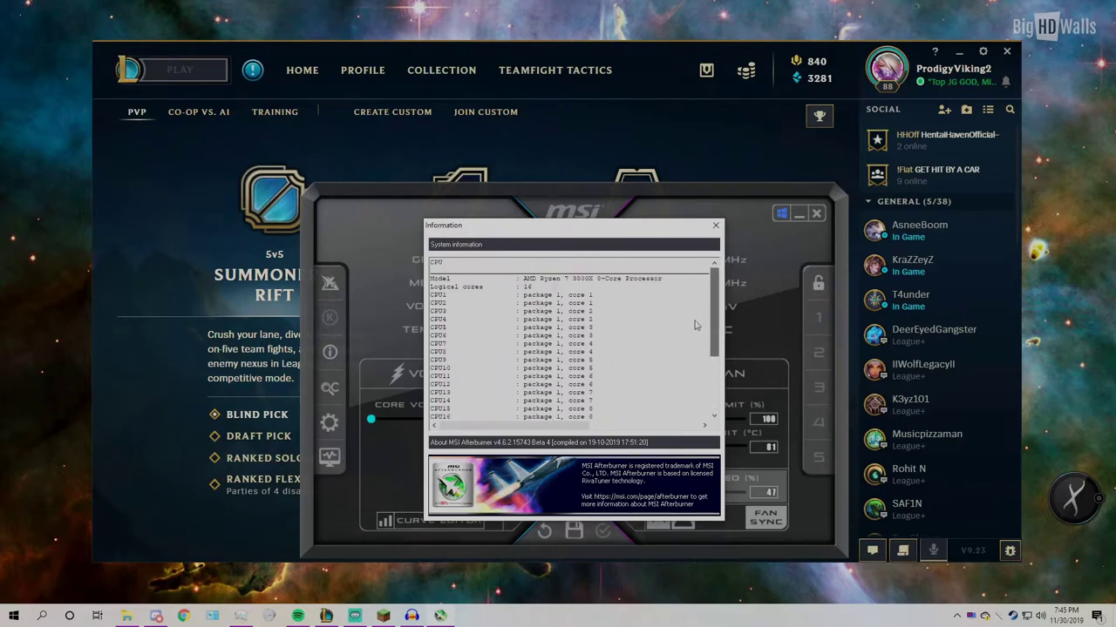
scroll(698, 320, down, 2)
scroll(695, 312, up, 2)
click(715, 281)
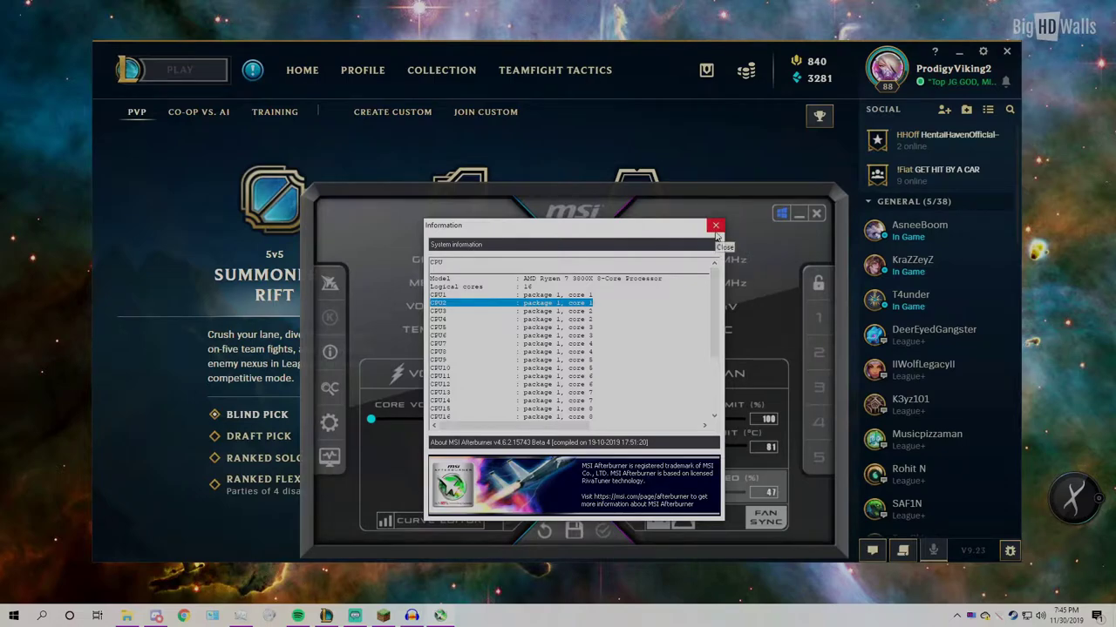
Step: Close Afterburner's information, shift Afterburner left, open RivaTuner and minimize the League client
click(715, 226)
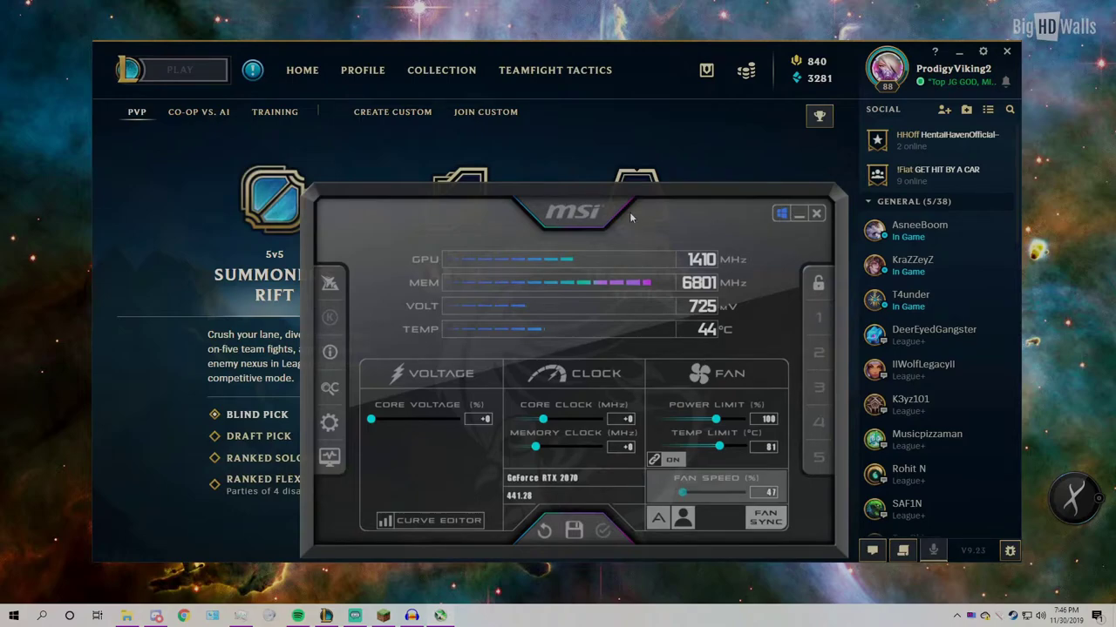
drag(602, 209, 390, 188)
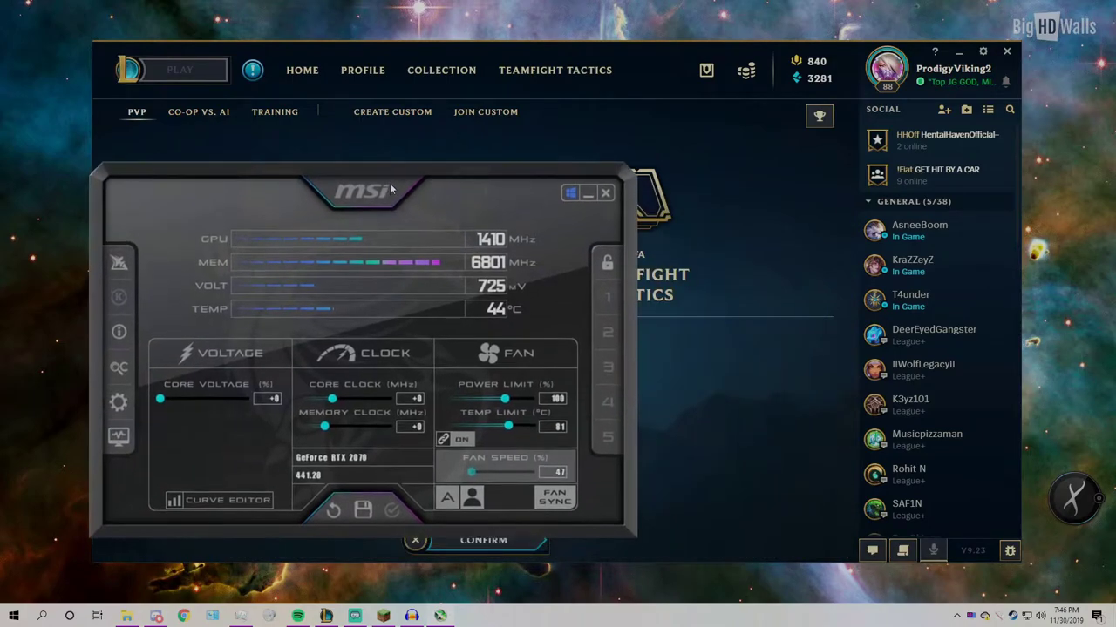
click(970, 616)
click(610, 94)
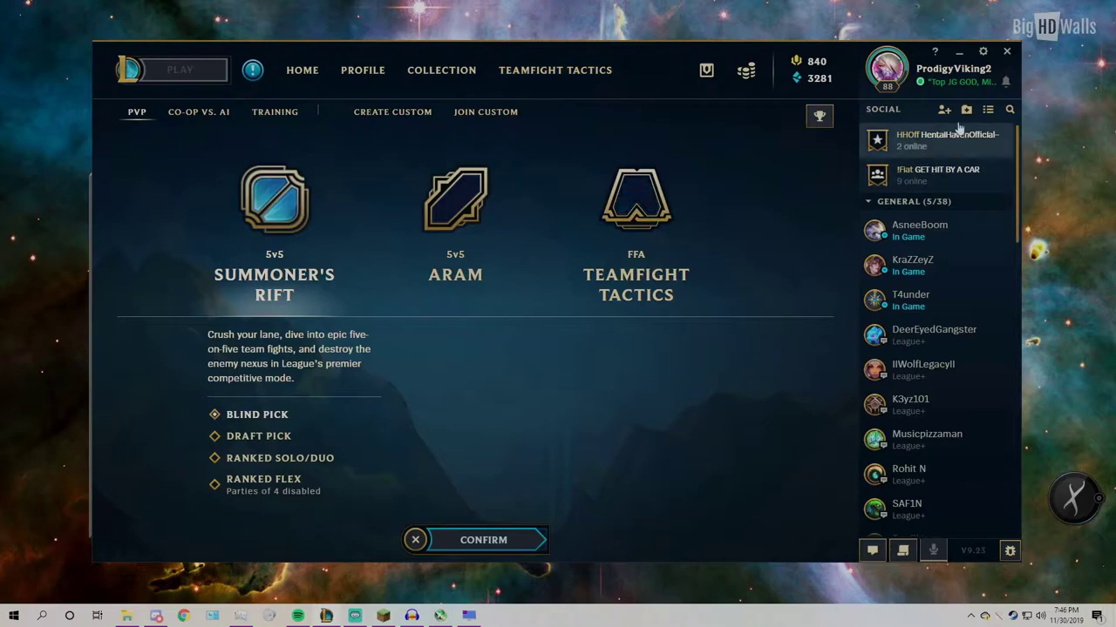
click(960, 54)
Step: Move RivaTuner aside and review the League of Legends.exe and LeagueClient.exe profile settings
drag(621, 120, 867, 185)
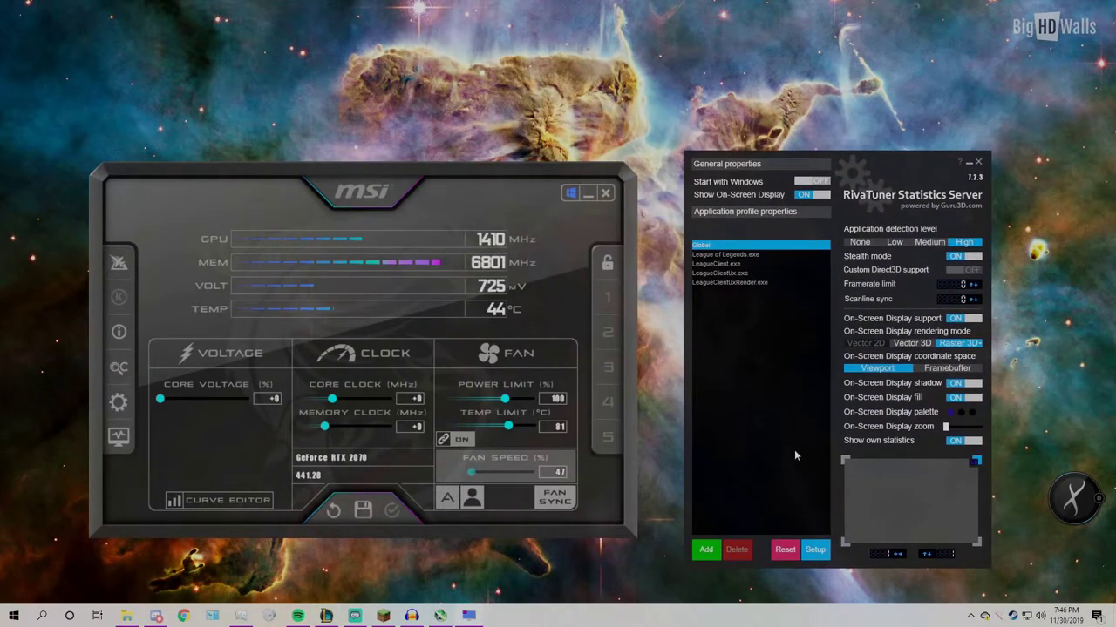
click(725, 254)
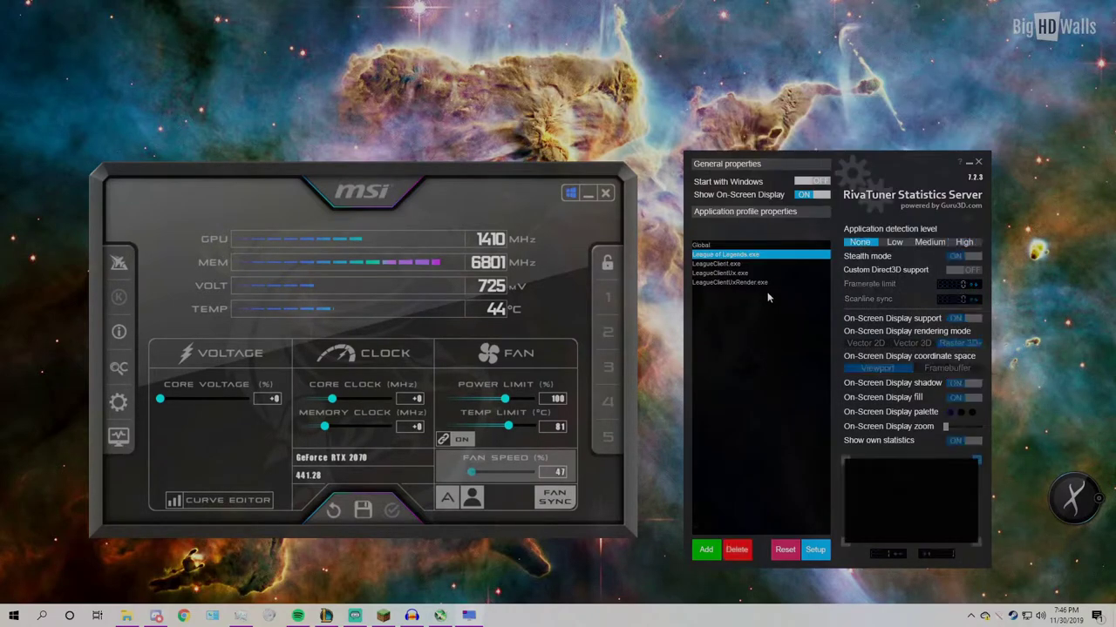
click(727, 264)
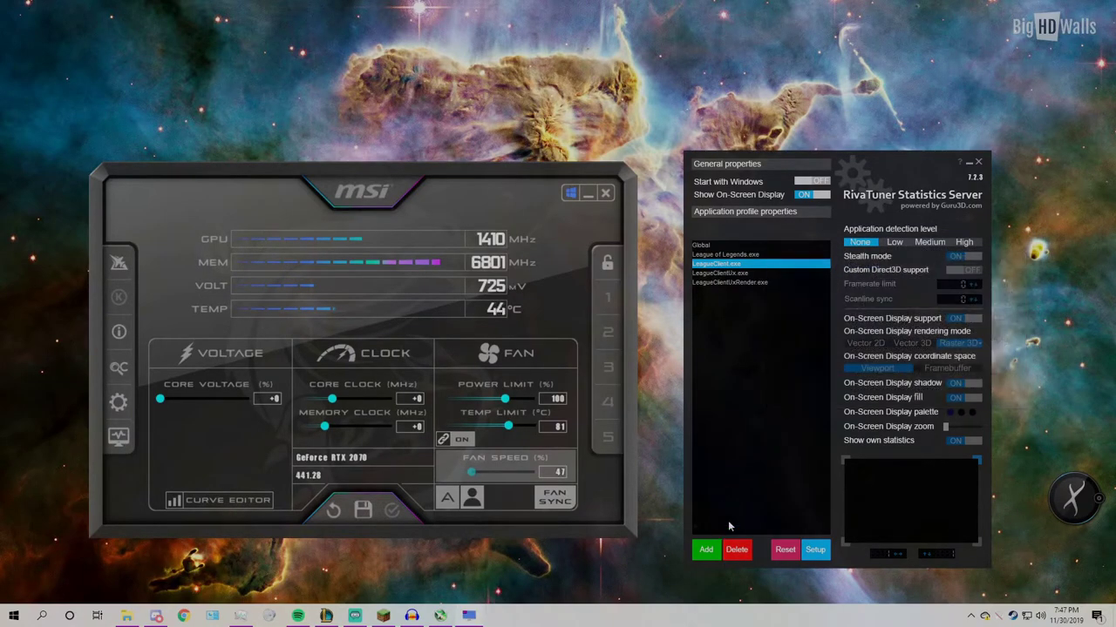
Step: Add D:\Riot Games\League of Legends\LeagueClientUxRender.exe as a RivaTuner application profile
click(713, 553)
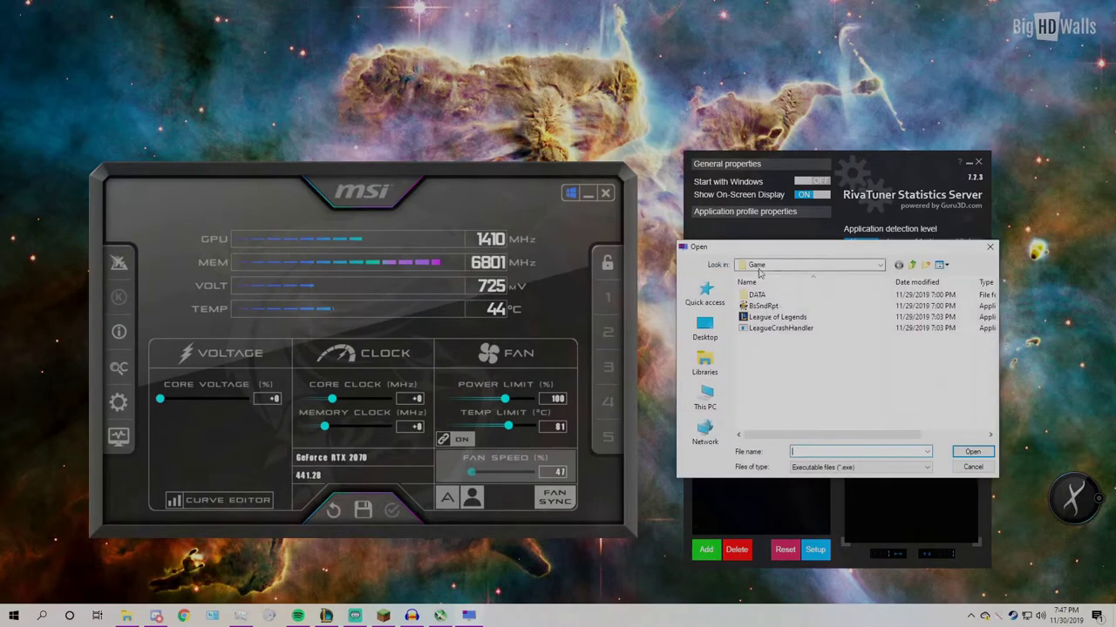
click(708, 335)
click(705, 399)
scroll(806, 349, down, 2)
scroll(806, 379, down, 3)
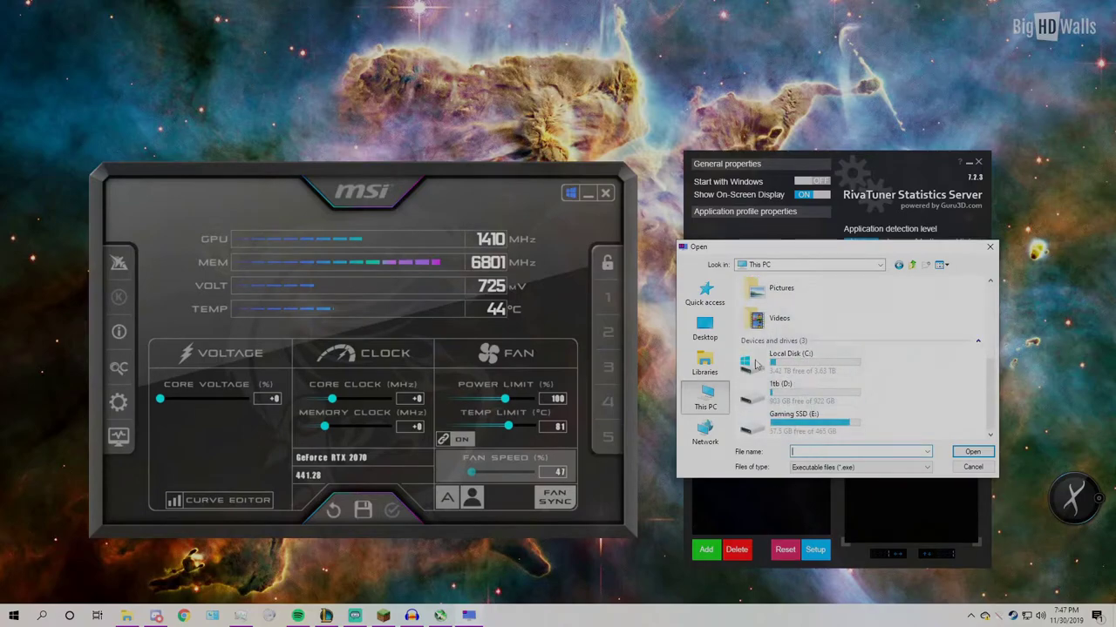
double_click(795, 404)
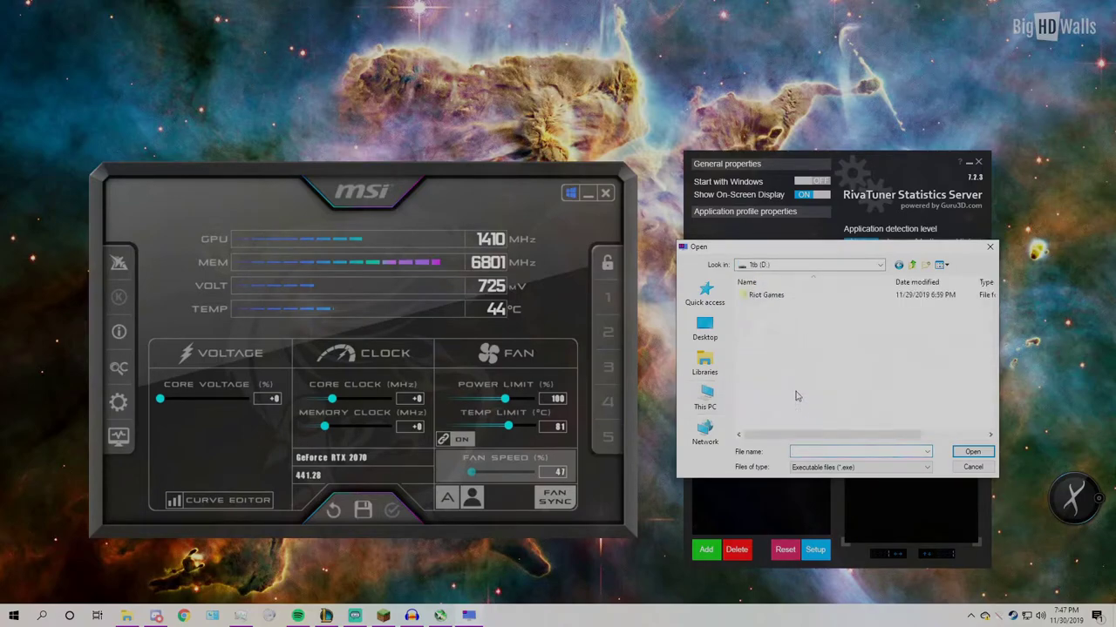
double_click(767, 297)
double_click(790, 296)
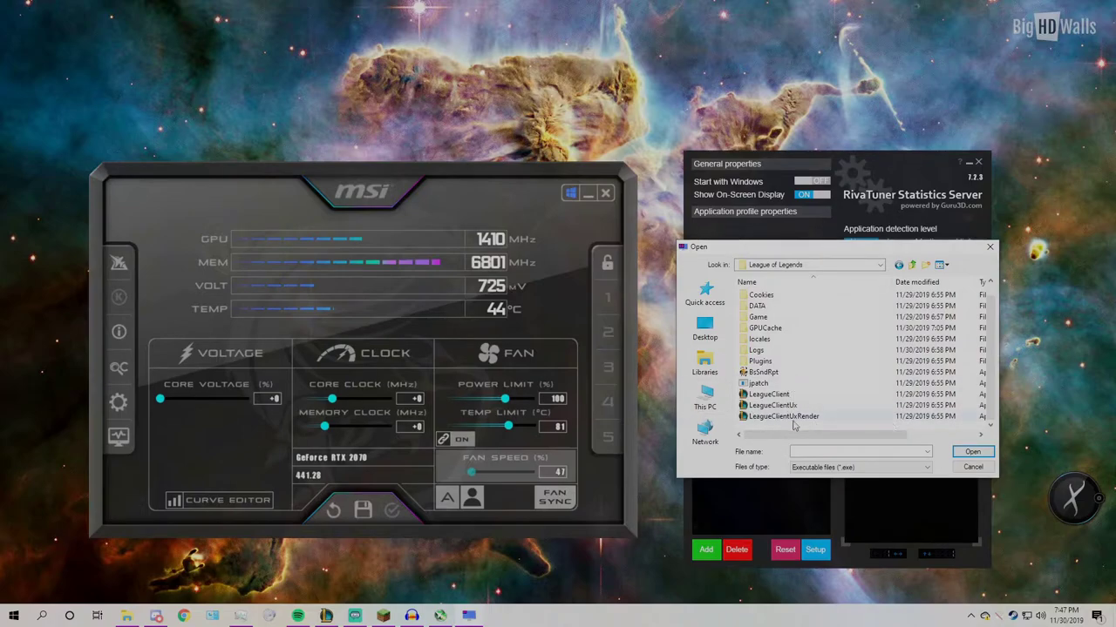
click(786, 417)
click(971, 451)
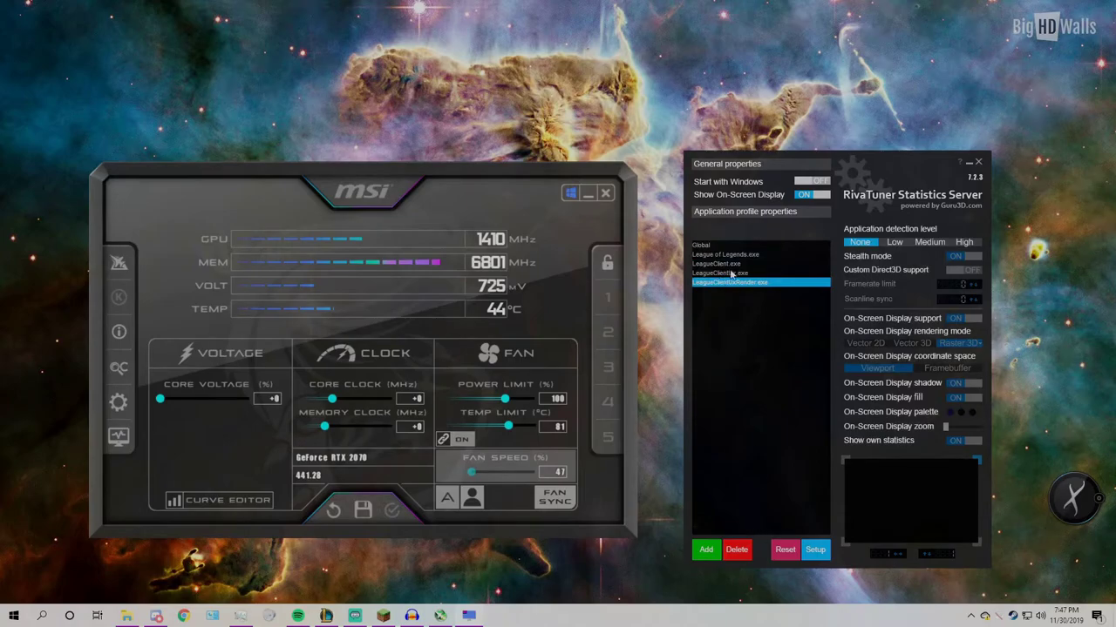
Step: Add League of Legends.exe from the Game subfolder as another profile
click(706, 551)
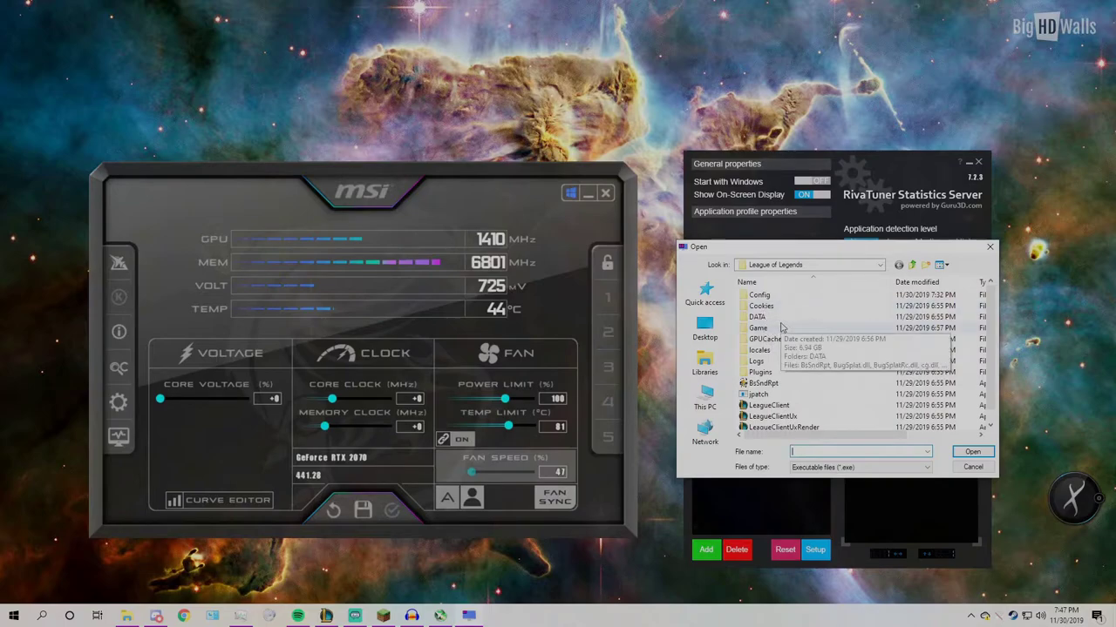
double_click(772, 330)
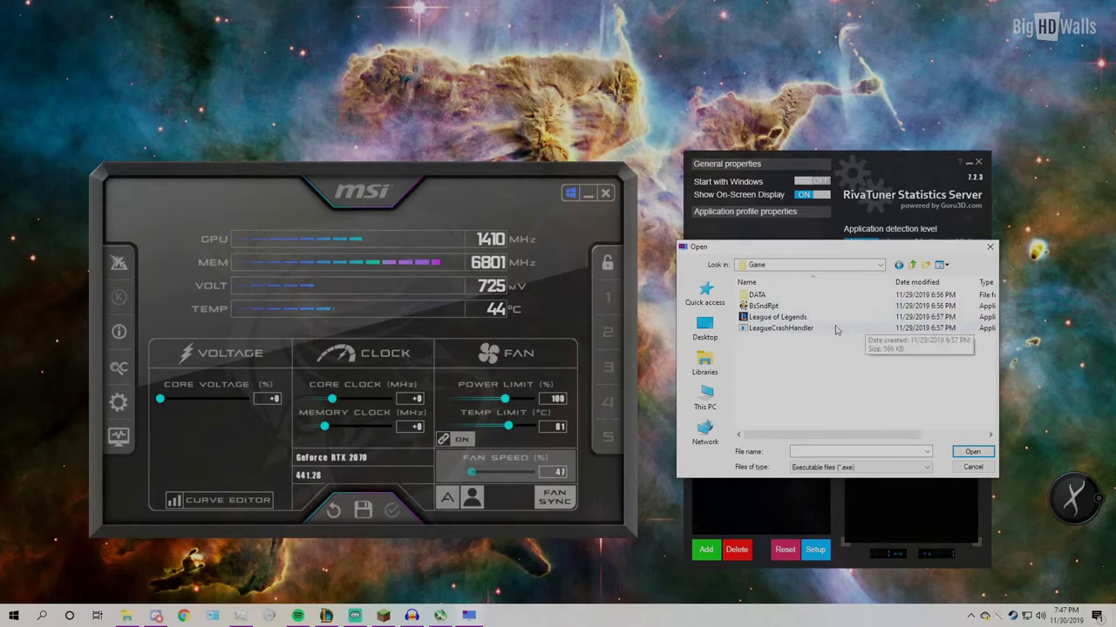
click(989, 248)
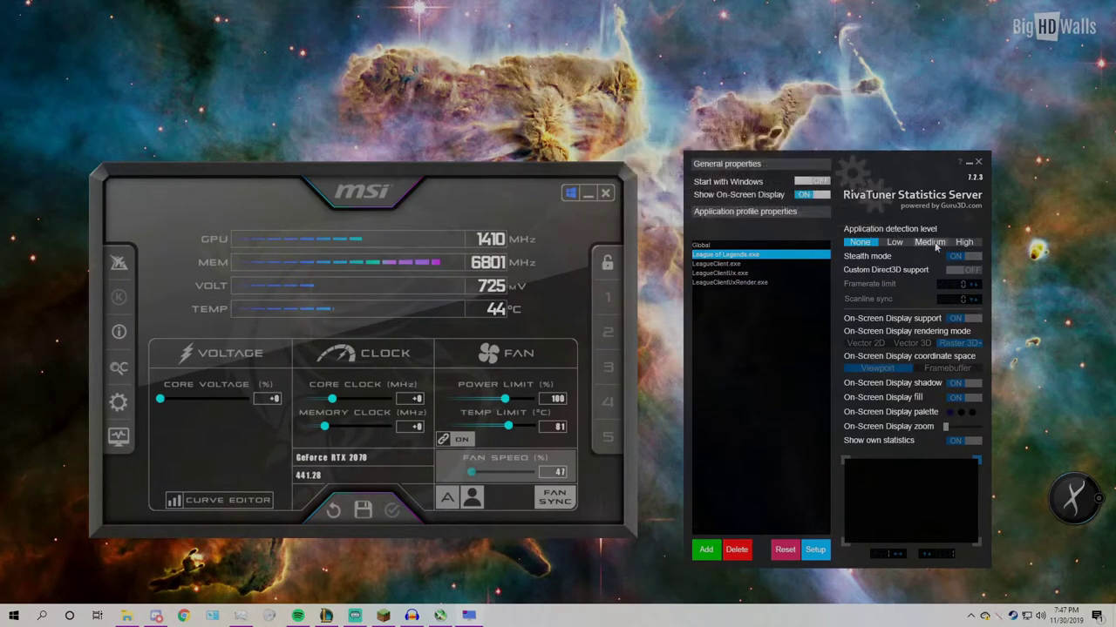
Step: Review the Global, League of Legends.exe and LeagueClient.exe profiles, confirming detection level None
click(708, 246)
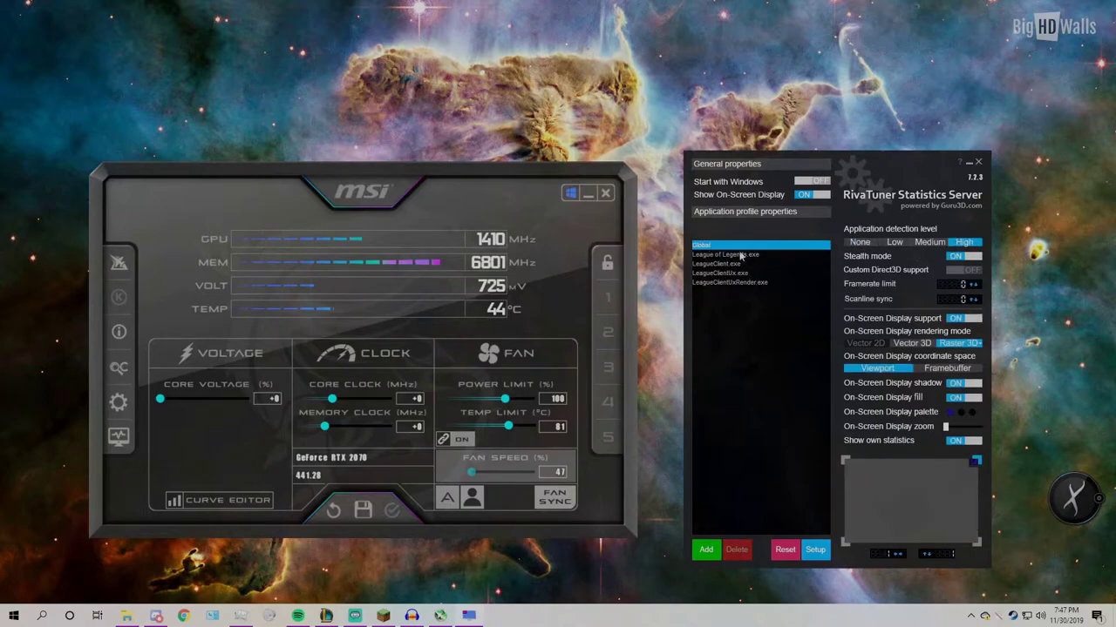
click(728, 264)
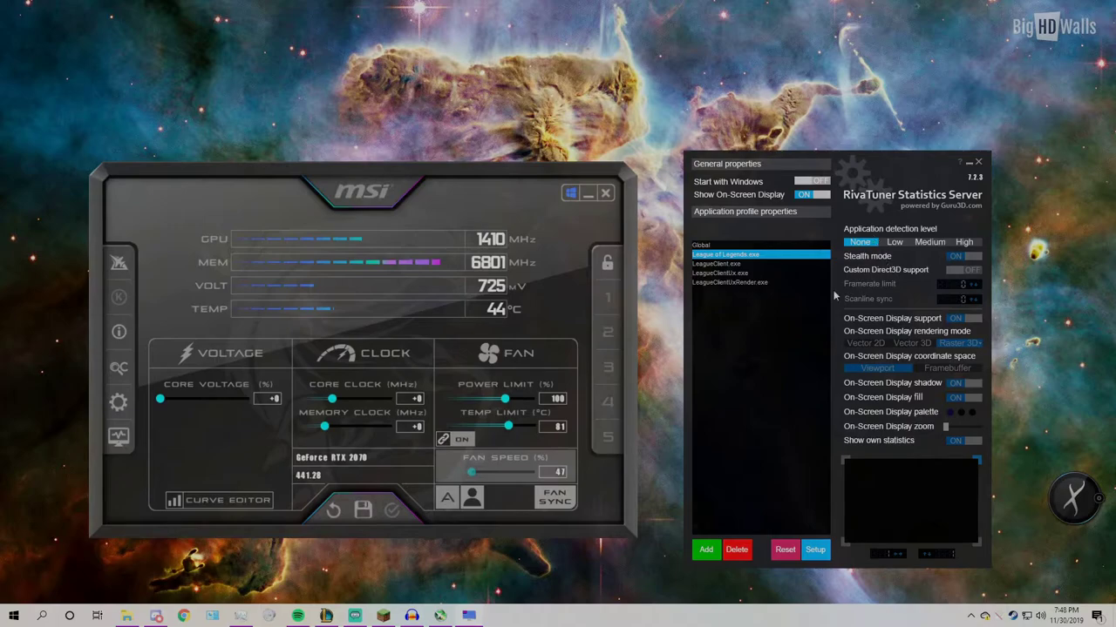
click(735, 275)
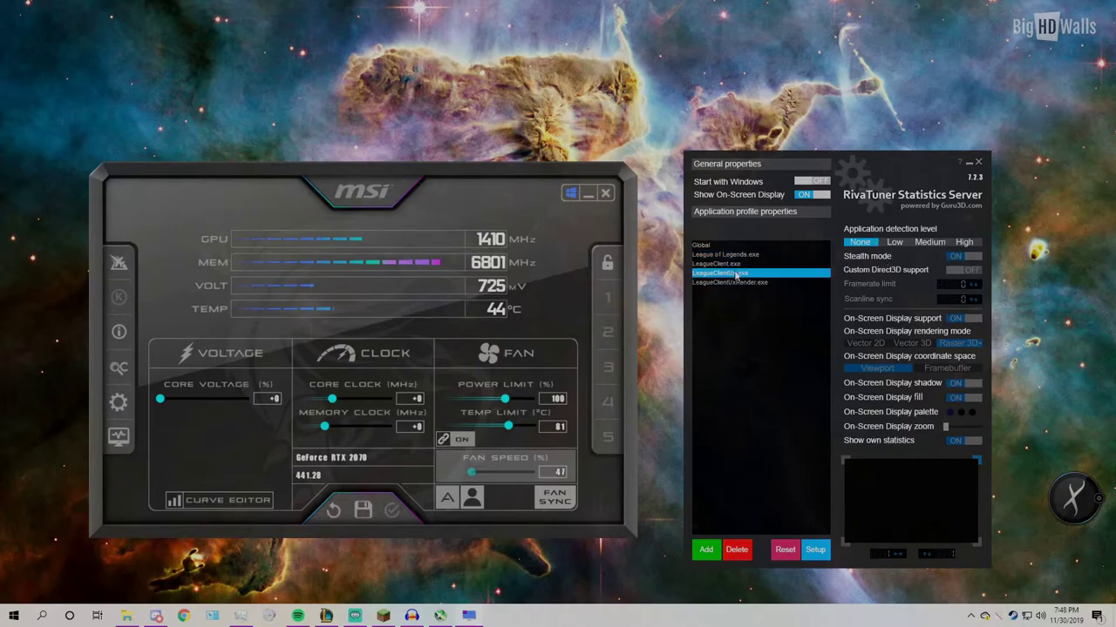
click(735, 265)
click(745, 282)
click(739, 254)
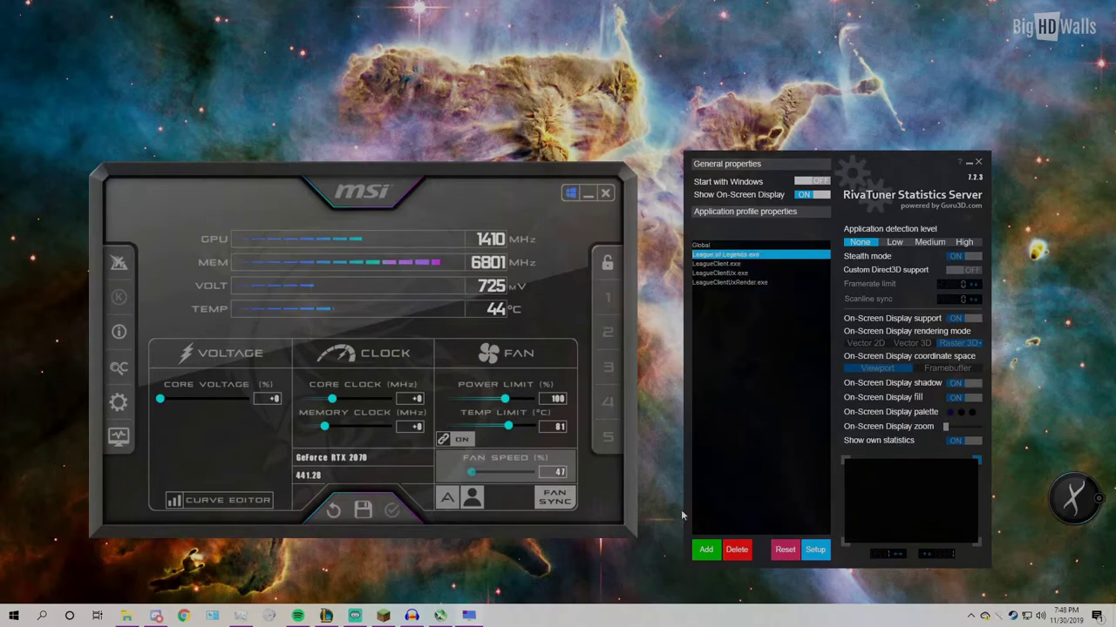
Step: Create a Practice Tool lobby in the League client and start the game
click(317, 619)
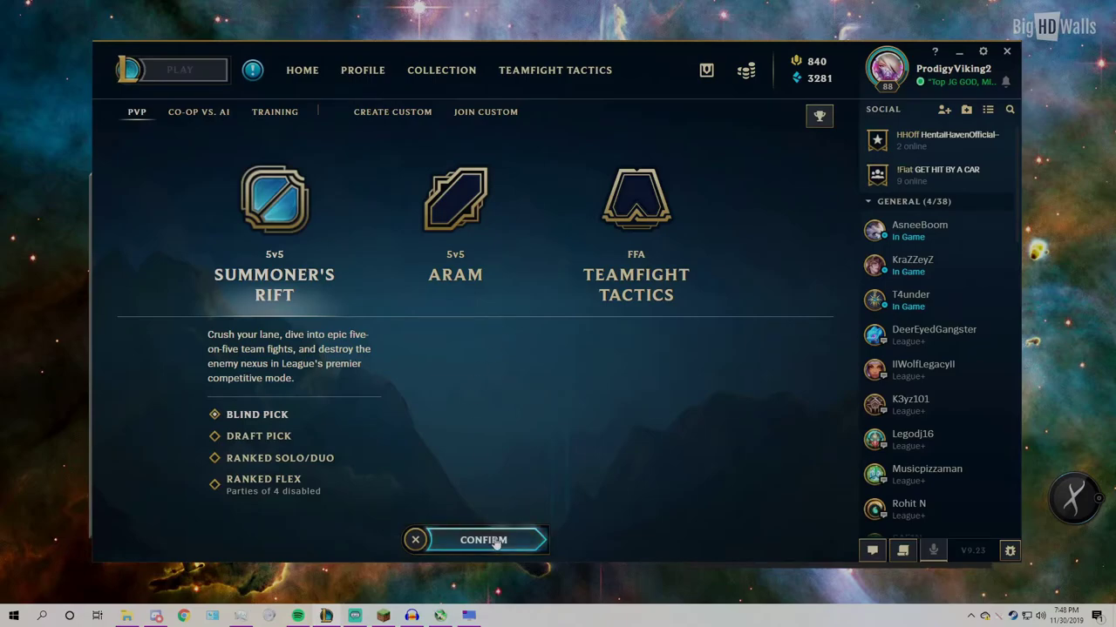
click(274, 112)
click(532, 229)
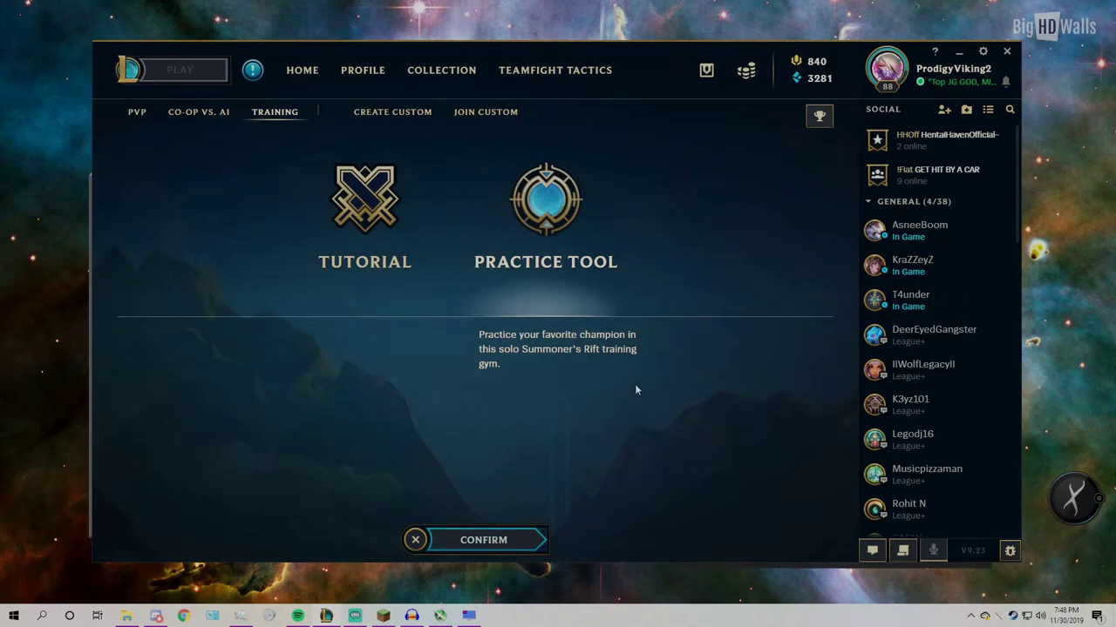
click(487, 541)
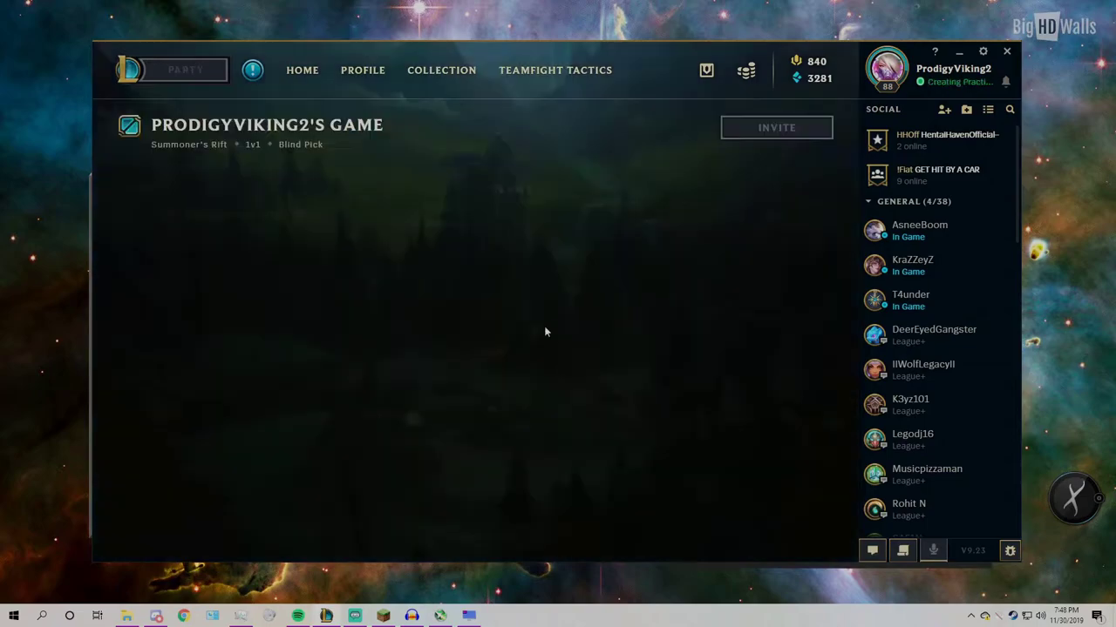
click(486, 535)
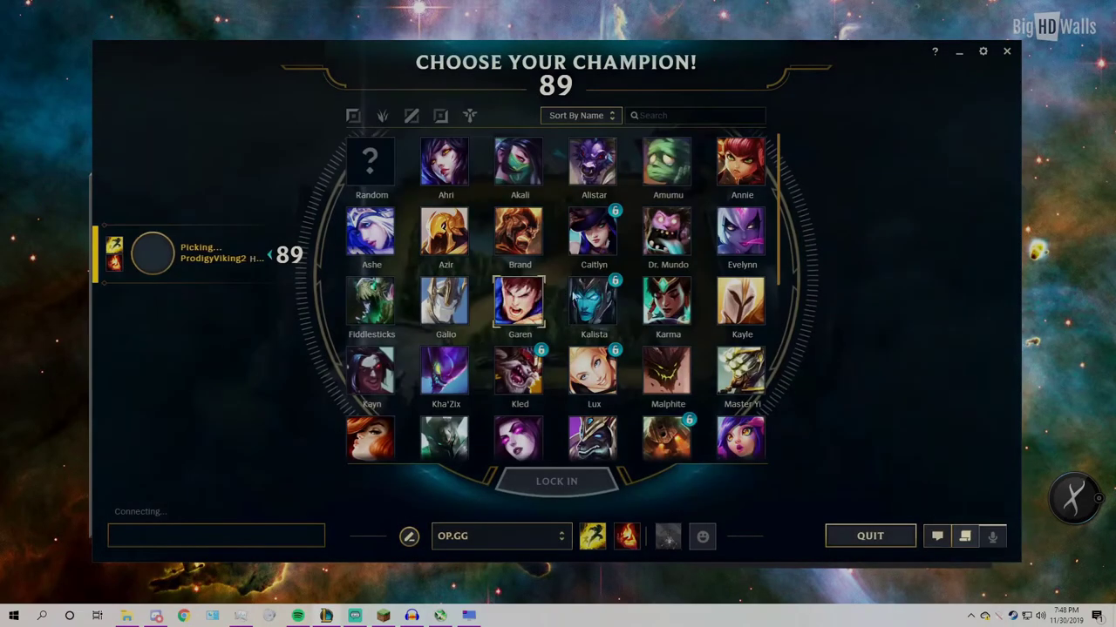
Step: Pick Akali in champion select and lock her in
scroll(557, 296, down, 2)
scroll(557, 297, up, 2)
click(519, 162)
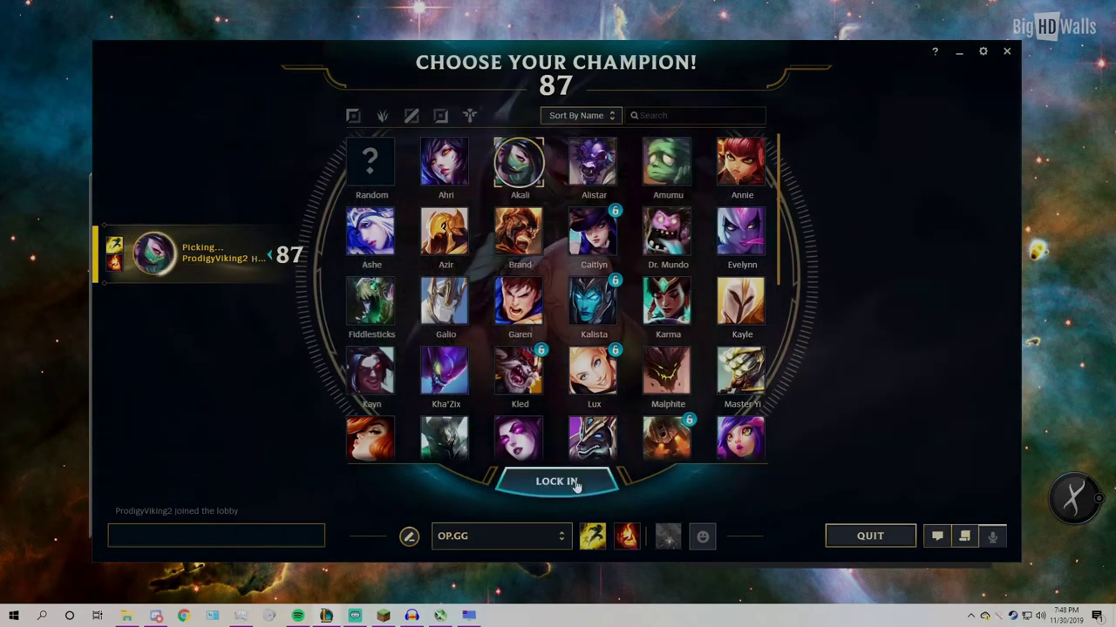
click(575, 483)
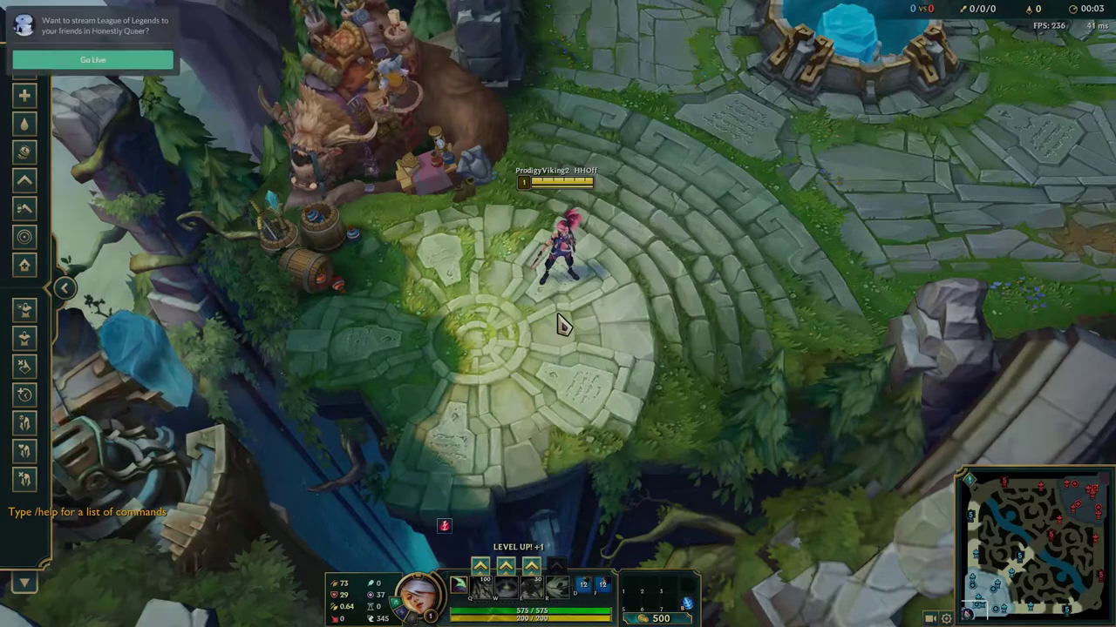
Step: Walk the champion around the map to confirm the practice game runs
right_click(758, 296)
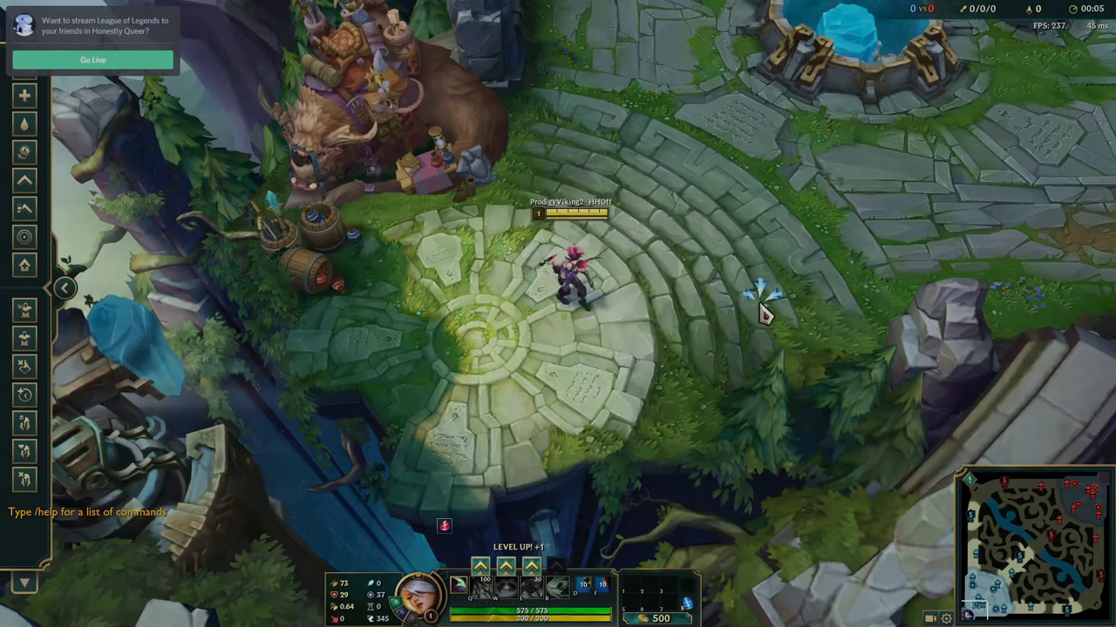
right_click(413, 231)
right_click(531, 214)
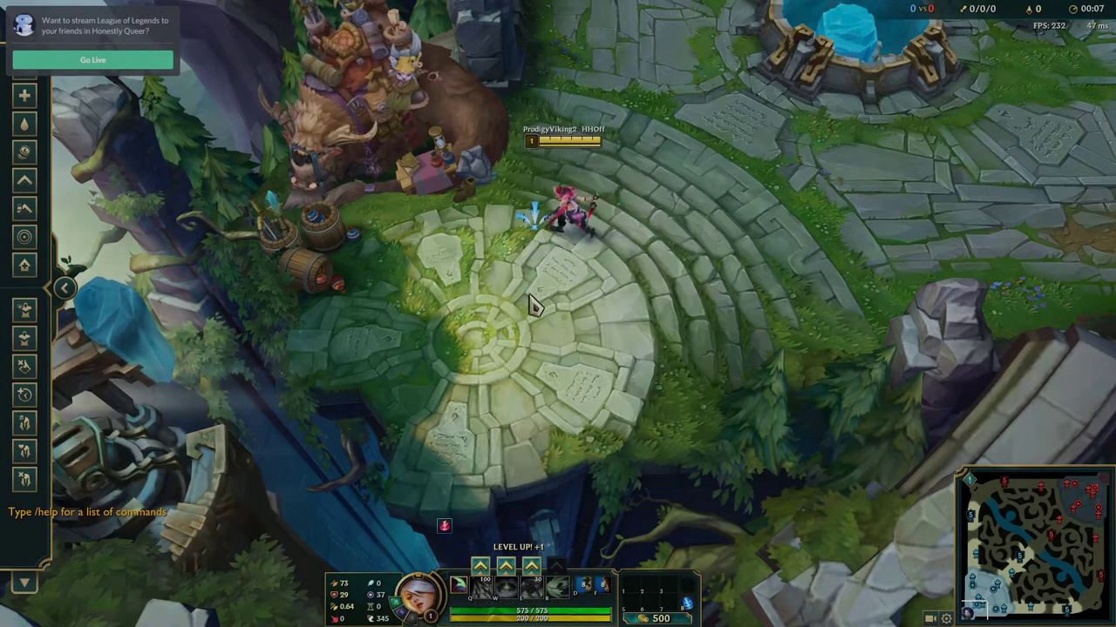
right_click(738, 270)
Step: Exit the practice game from the Esc options menu
key(Escape)
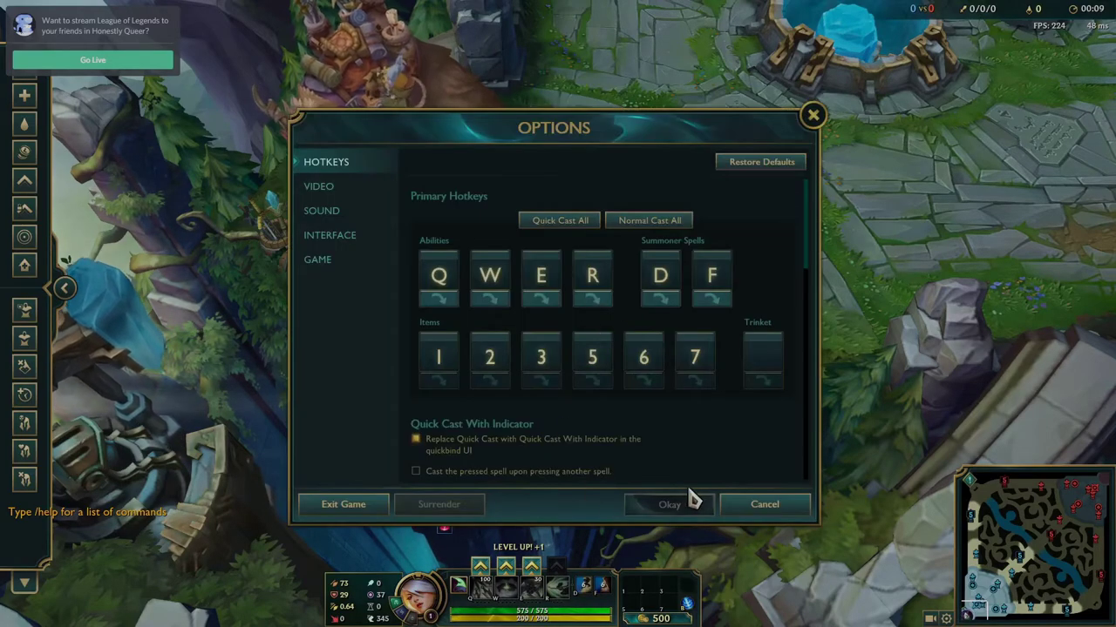
click(366, 504)
key(Escape)
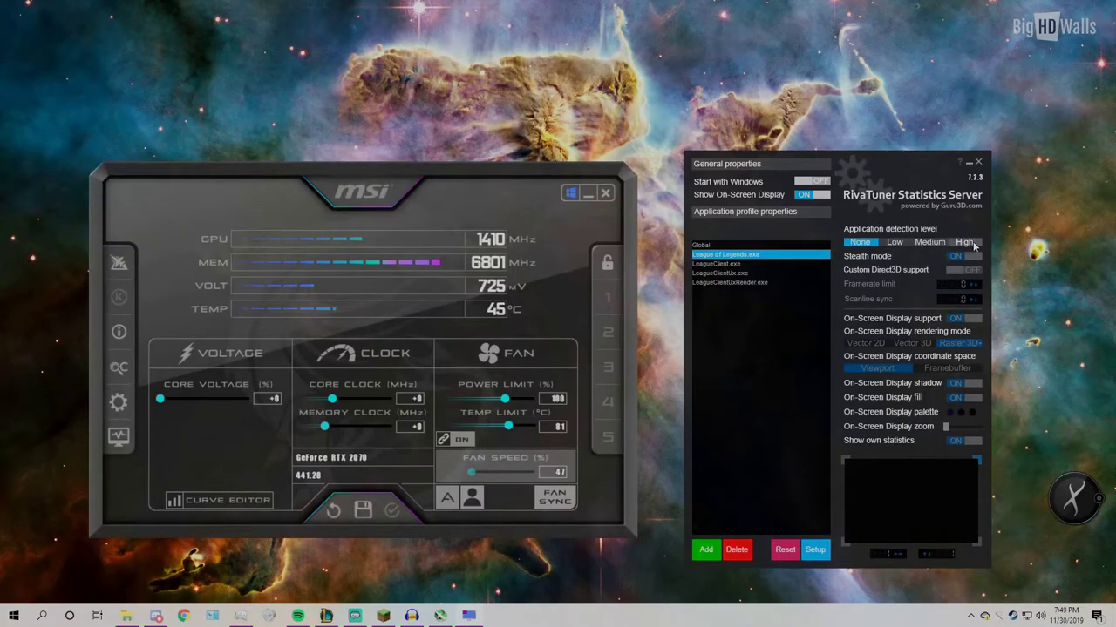
Step: Delete the LeagueClientUxRender, LeagueClientUx, LeagueClient and League of Legends.exe profiles
click(965, 242)
click(762, 265)
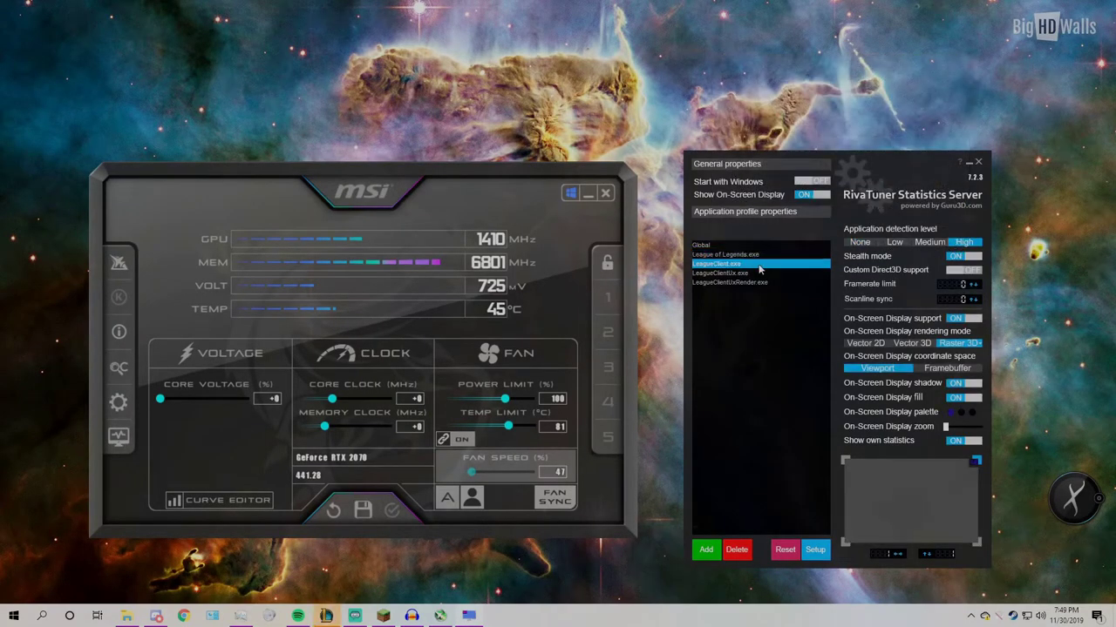
click(764, 273)
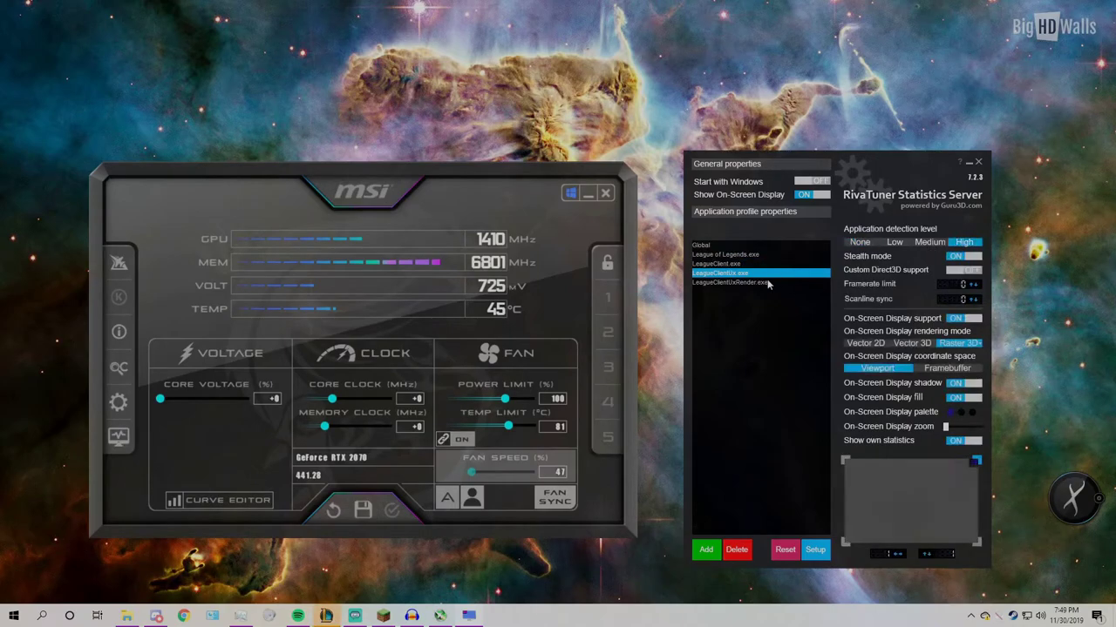
click(767, 282)
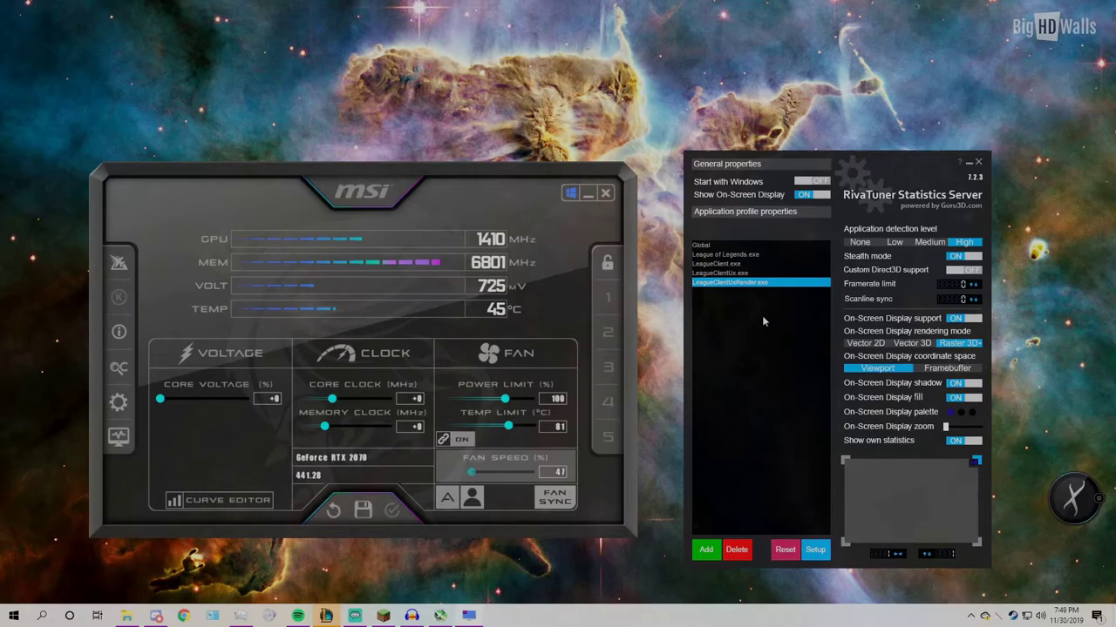
click(739, 549)
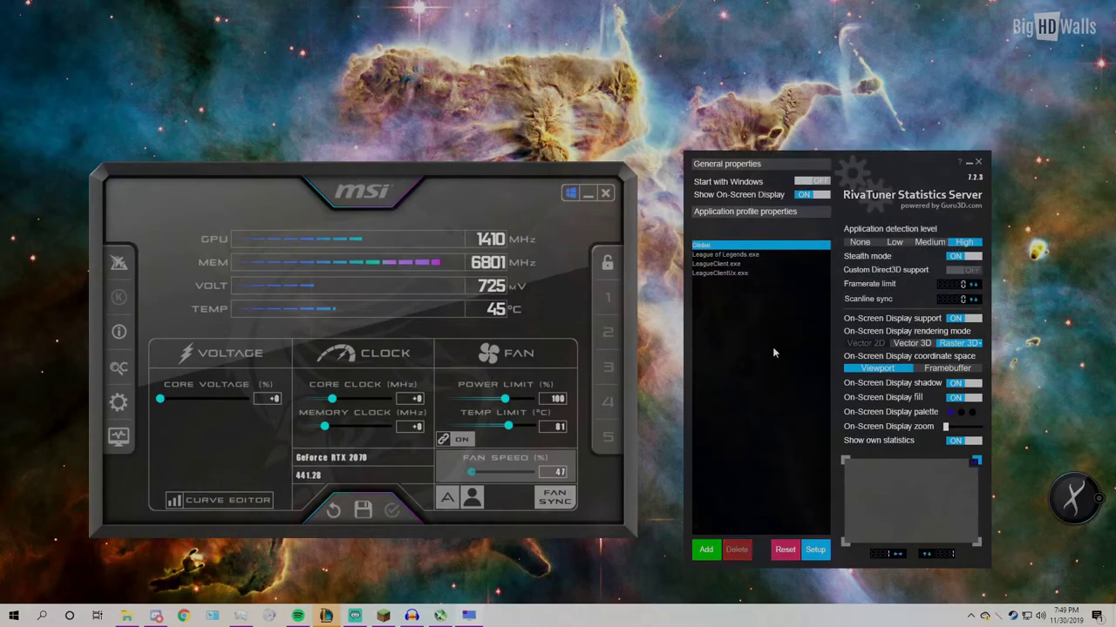
click(759, 273)
click(736, 549)
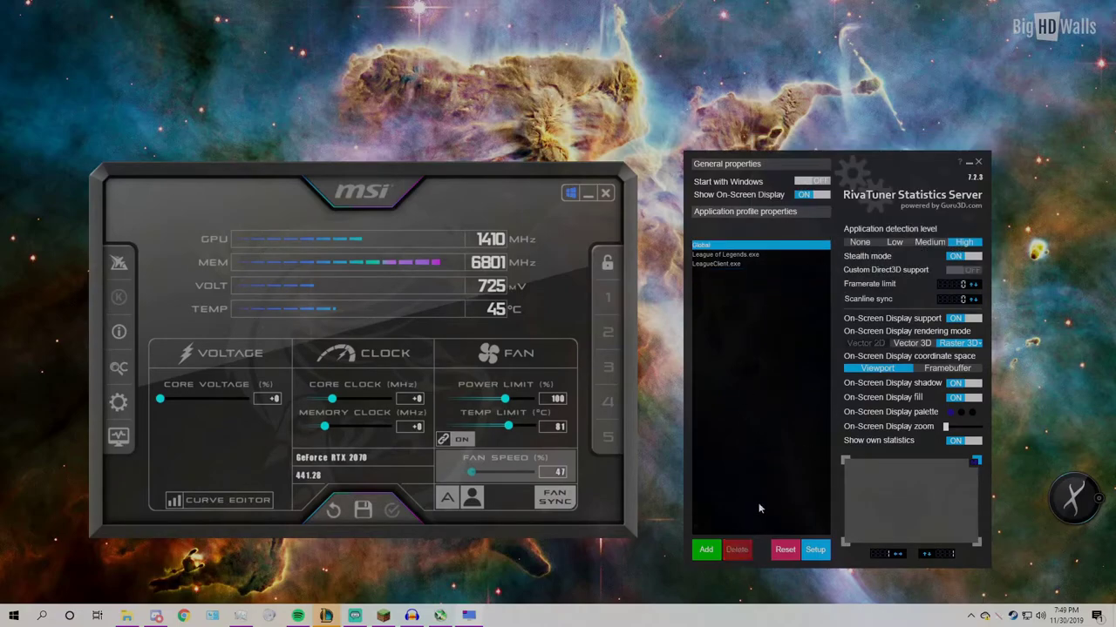
click(758, 263)
click(737, 549)
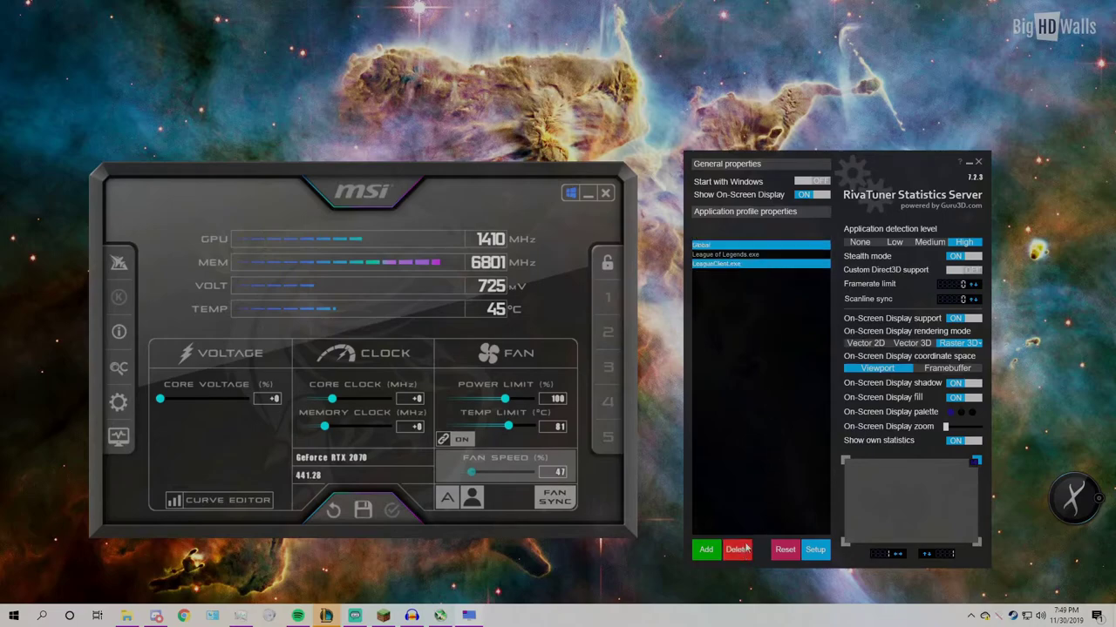
click(759, 256)
click(733, 551)
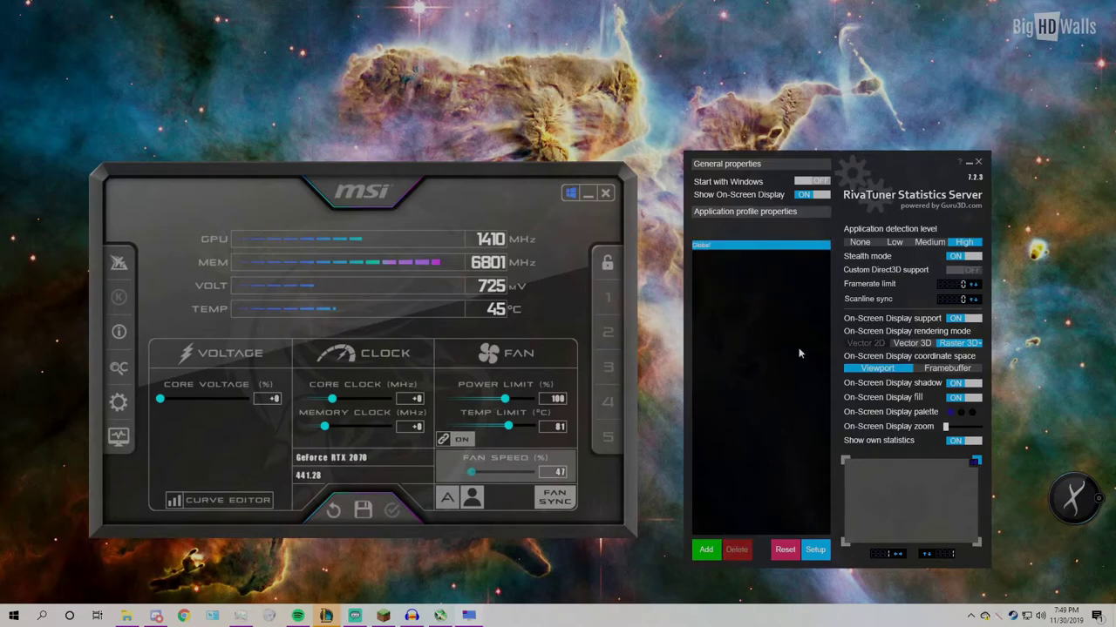
Step: Create another Practice Tool lobby in the League client and start the game
click(325, 617)
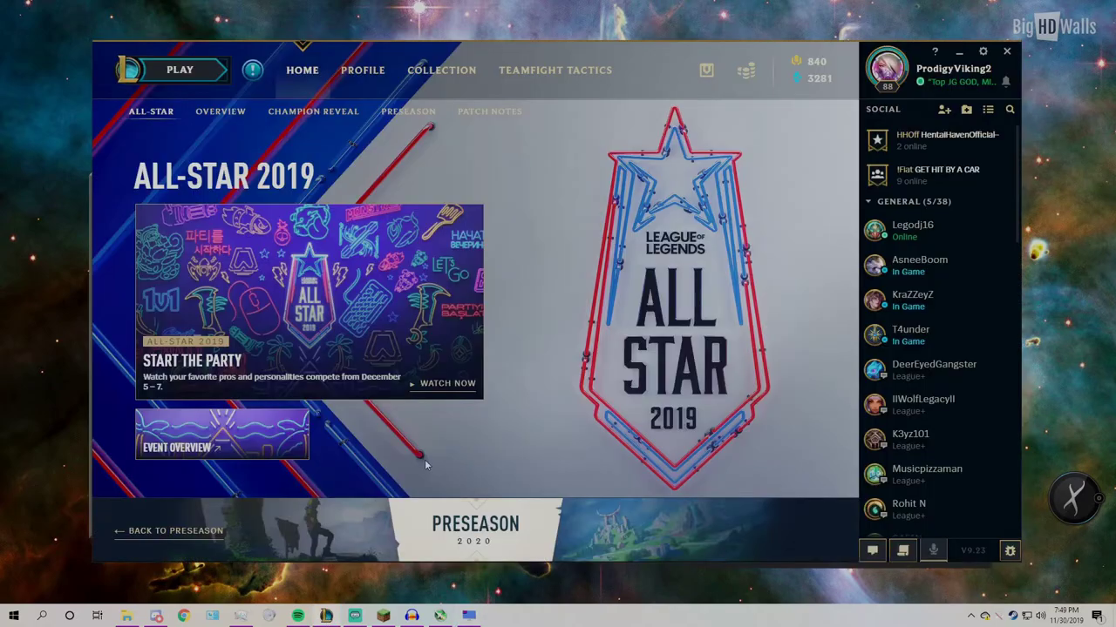
click(174, 70)
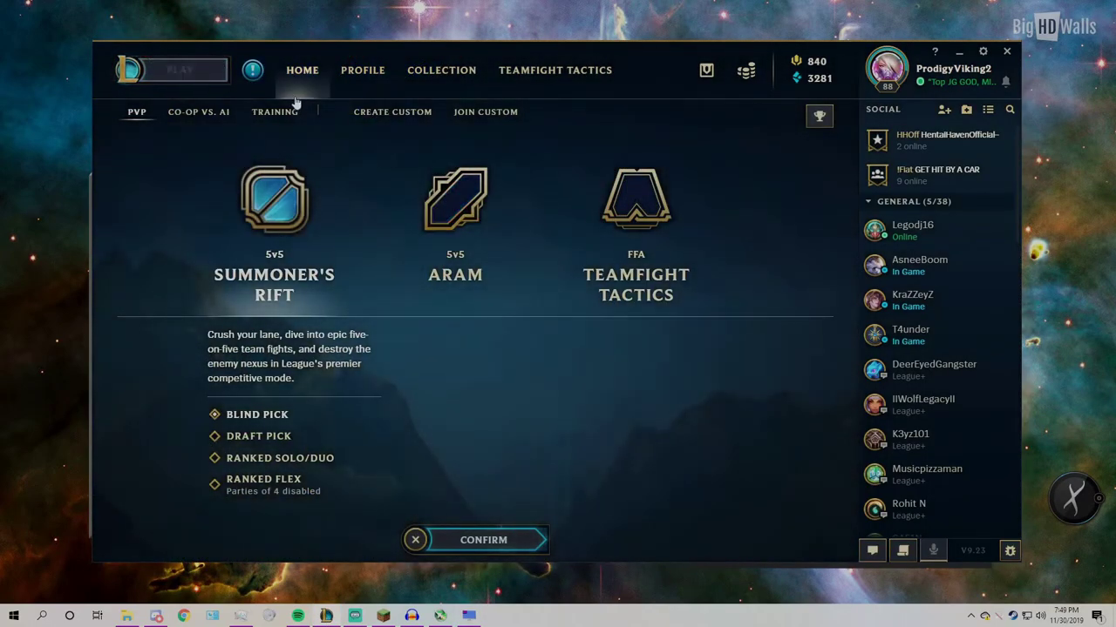
click(277, 111)
click(545, 205)
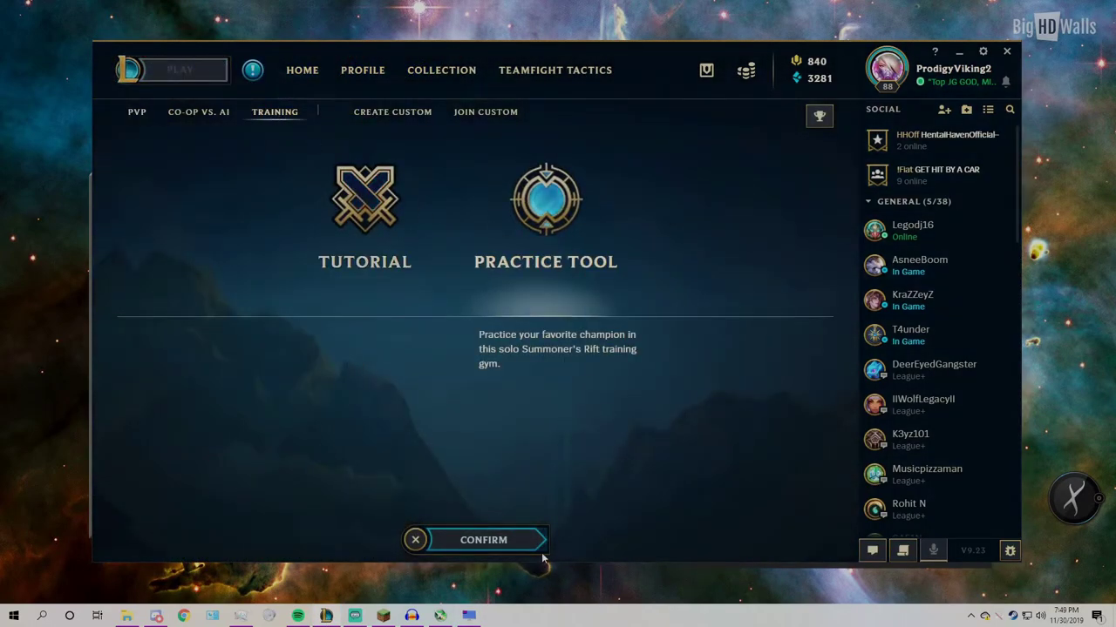
click(510, 540)
click(484, 537)
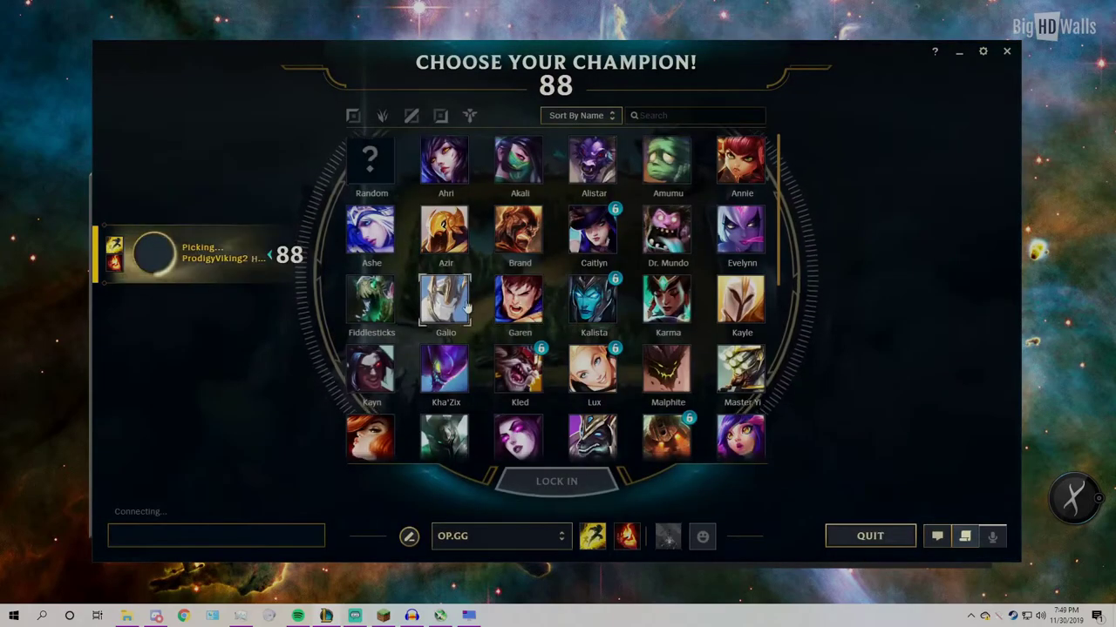
Step: Scroll the champion grid, choose Qiyana and lock her in
scroll(562, 322, down, 2)
scroll(571, 340, down, 1)
scroll(588, 361, down, 1)
scroll(587, 361, down, 1)
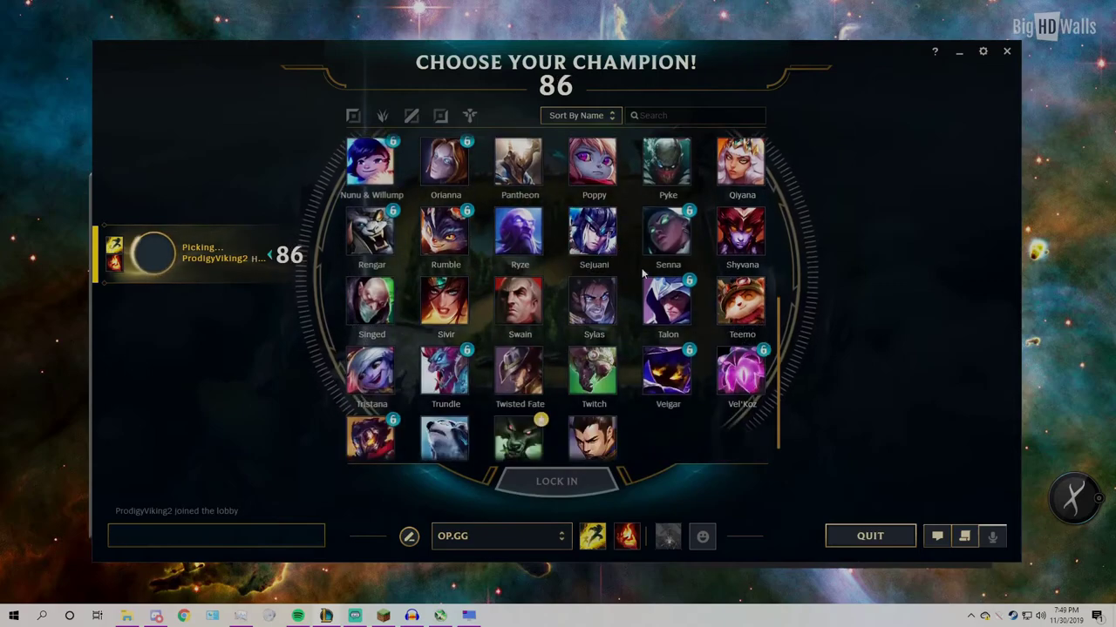
click(728, 157)
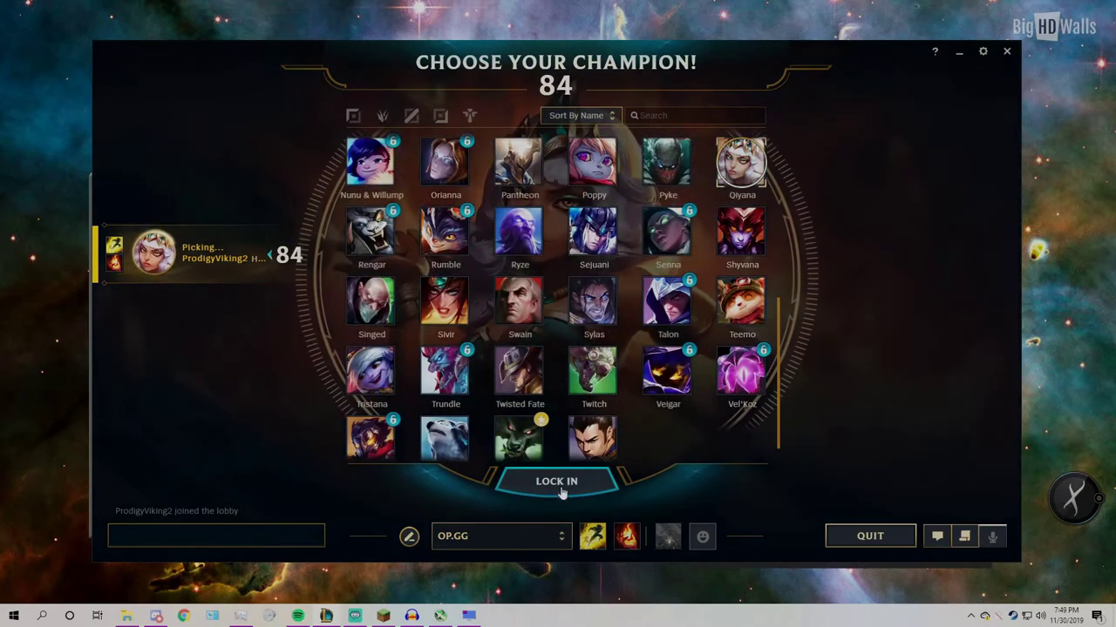
click(556, 481)
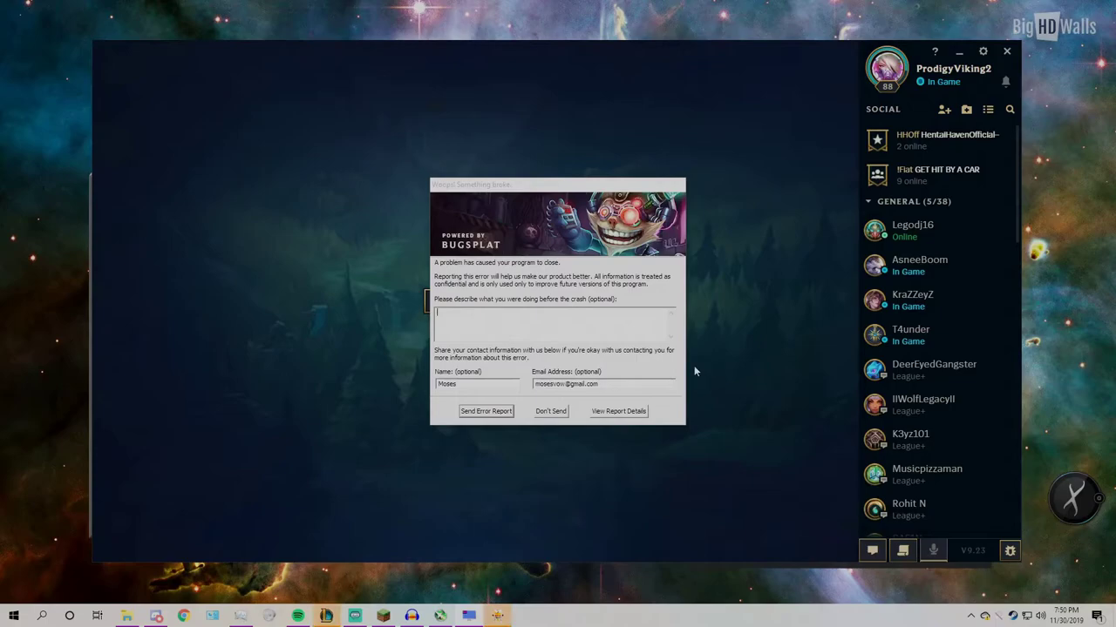
Step: Dismiss the crash report, then add LeagueClient, LeagueClientUx, LeagueClientUxRender and League of Legends.exe profiles
click(551, 412)
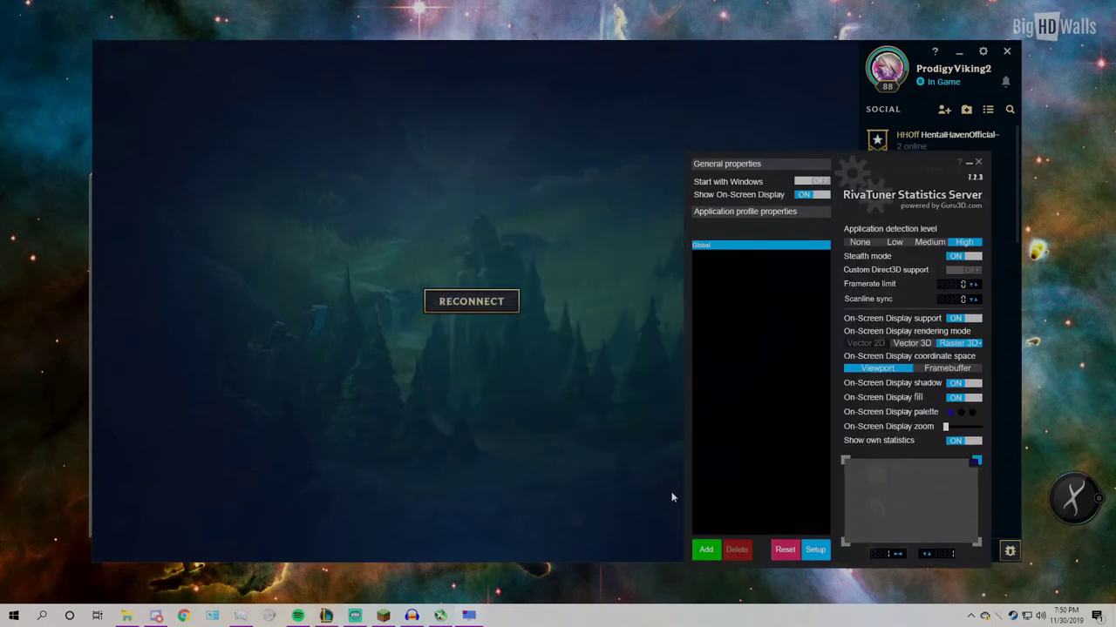
click(703, 550)
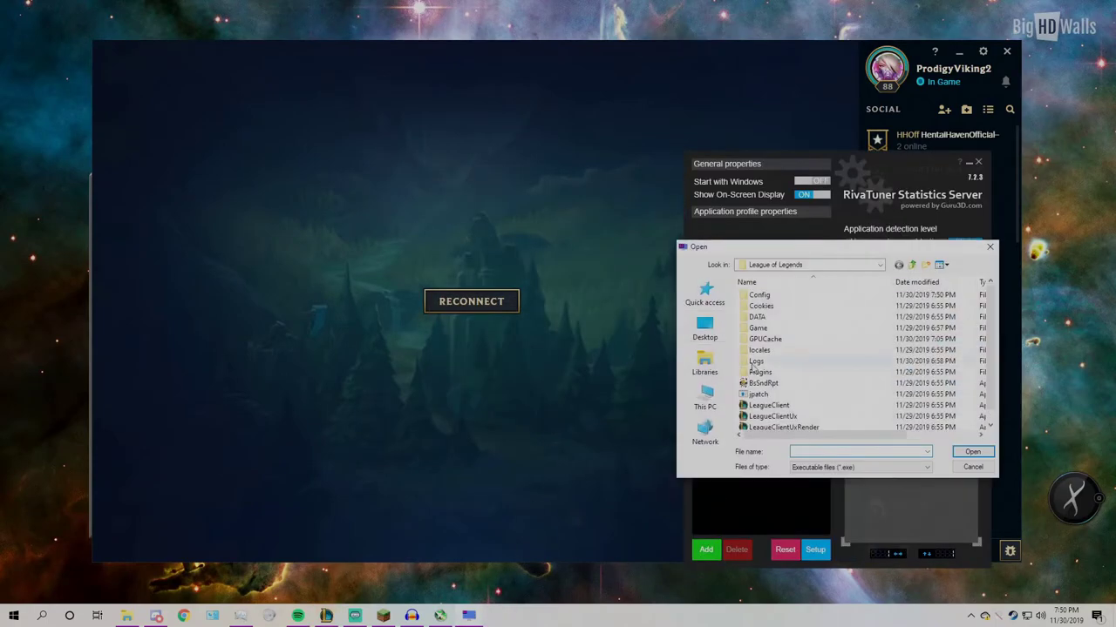
double_click(764, 406)
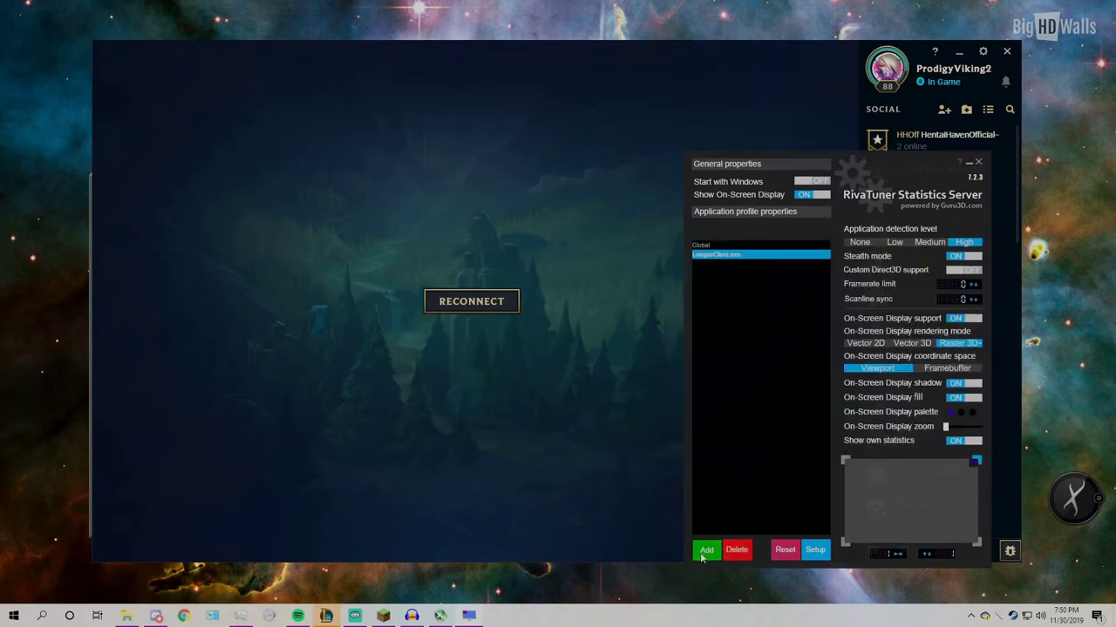
click(706, 550)
click(775, 417)
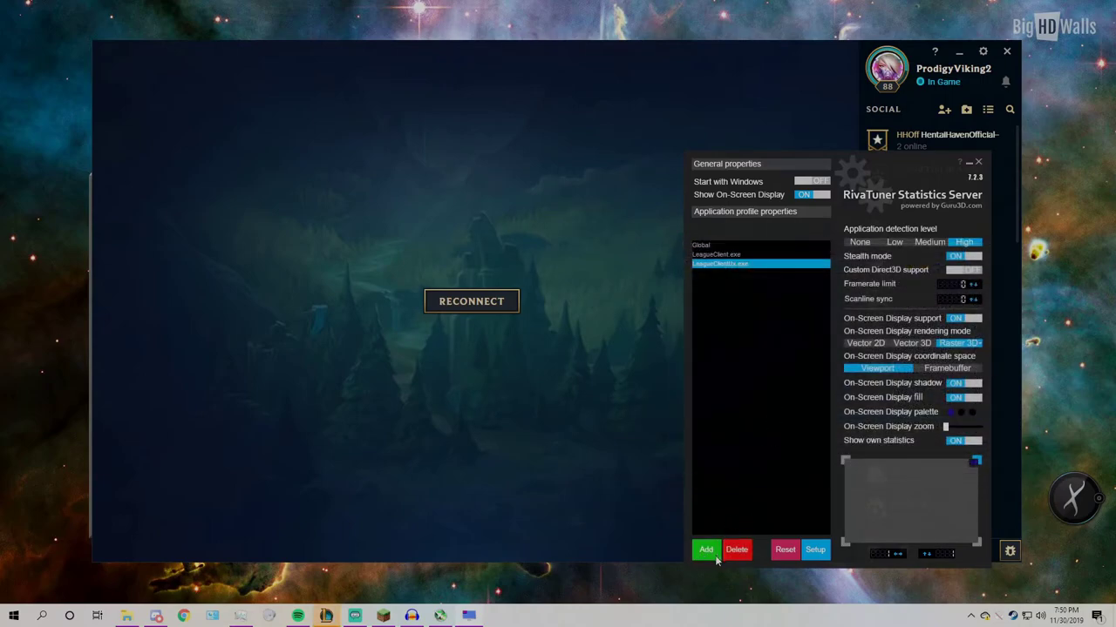
click(706, 550)
double_click(778, 416)
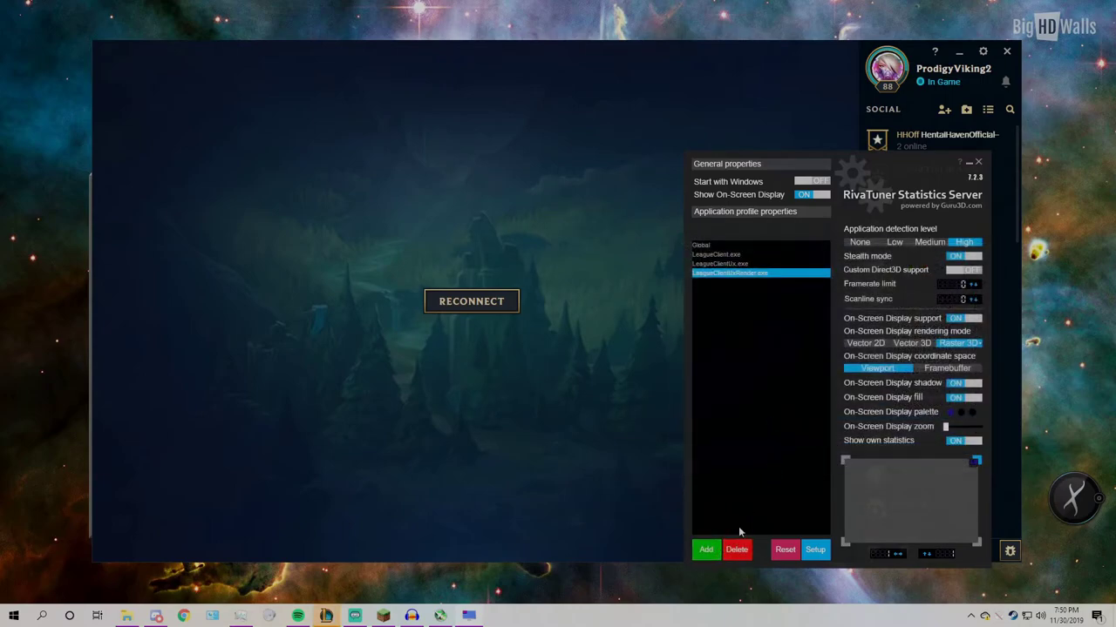
click(705, 550)
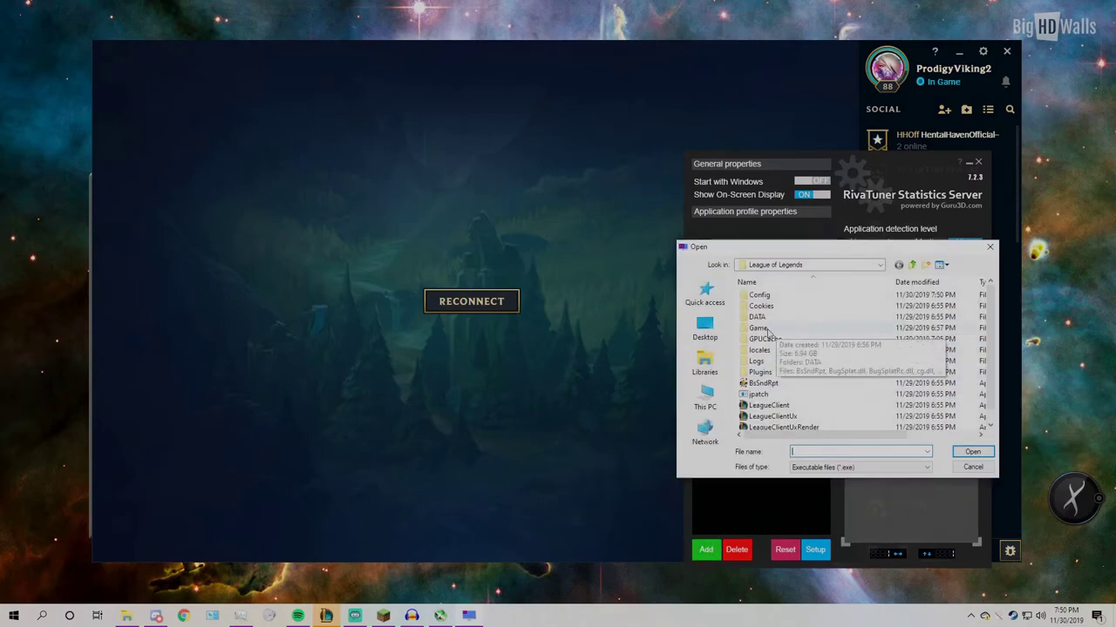
double_click(775, 329)
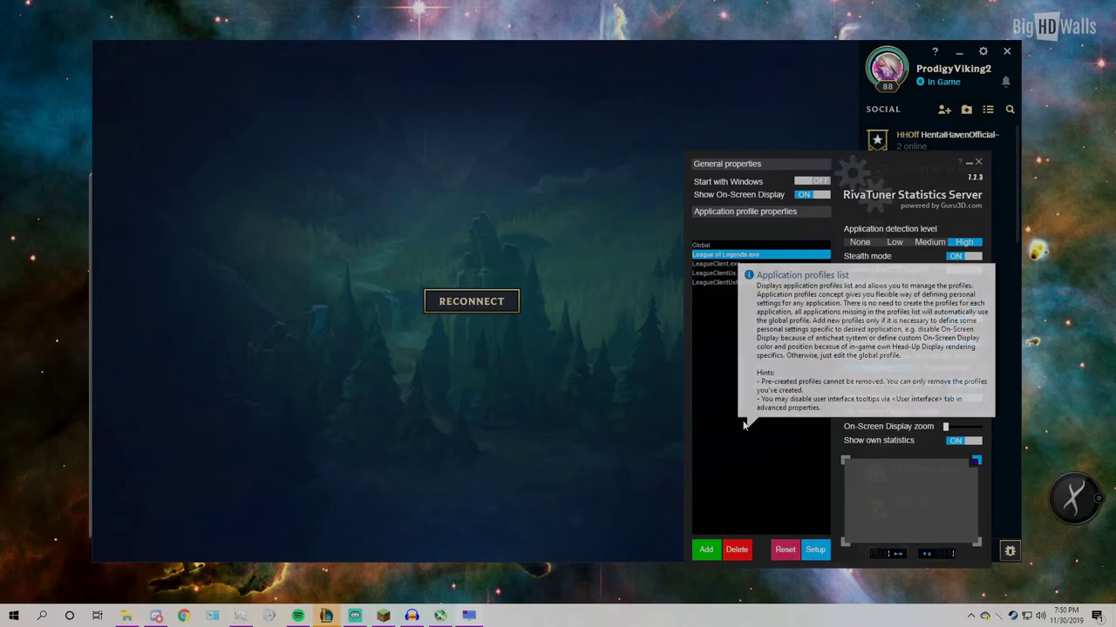
Step: Set application detection level to None for each League profile and close the settings panel
click(853, 243)
click(758, 274)
click(853, 244)
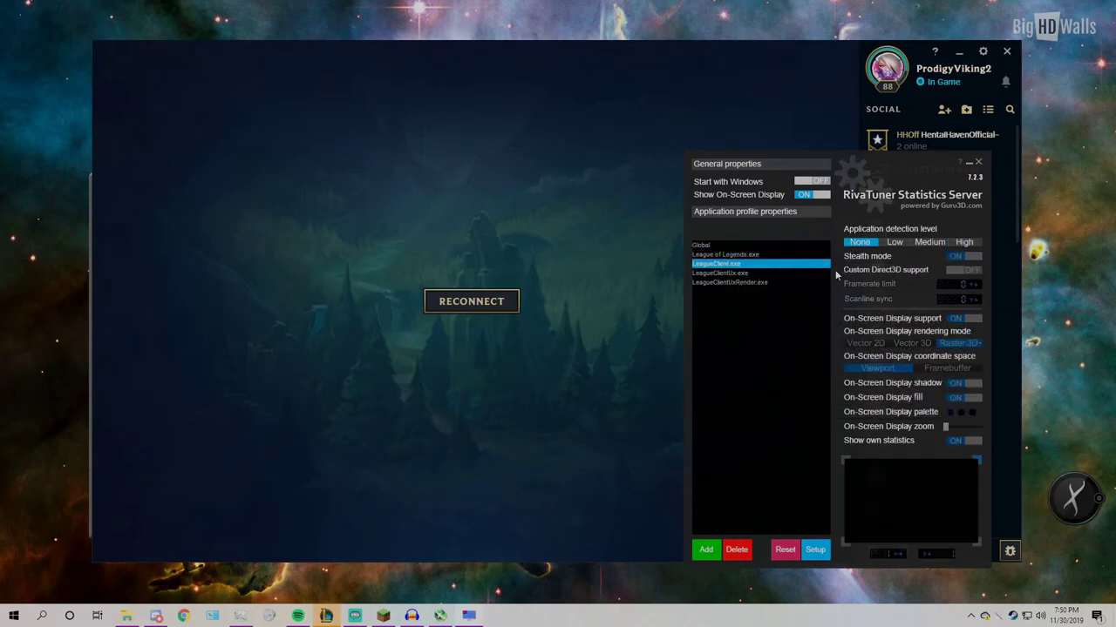
click(759, 274)
click(859, 243)
click(783, 283)
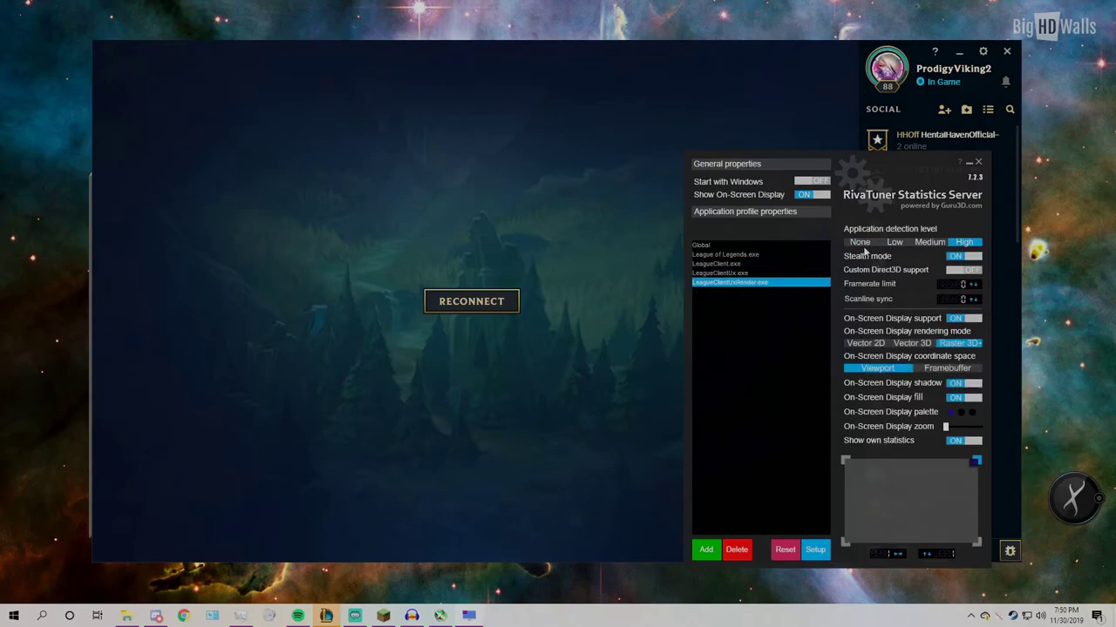
click(969, 164)
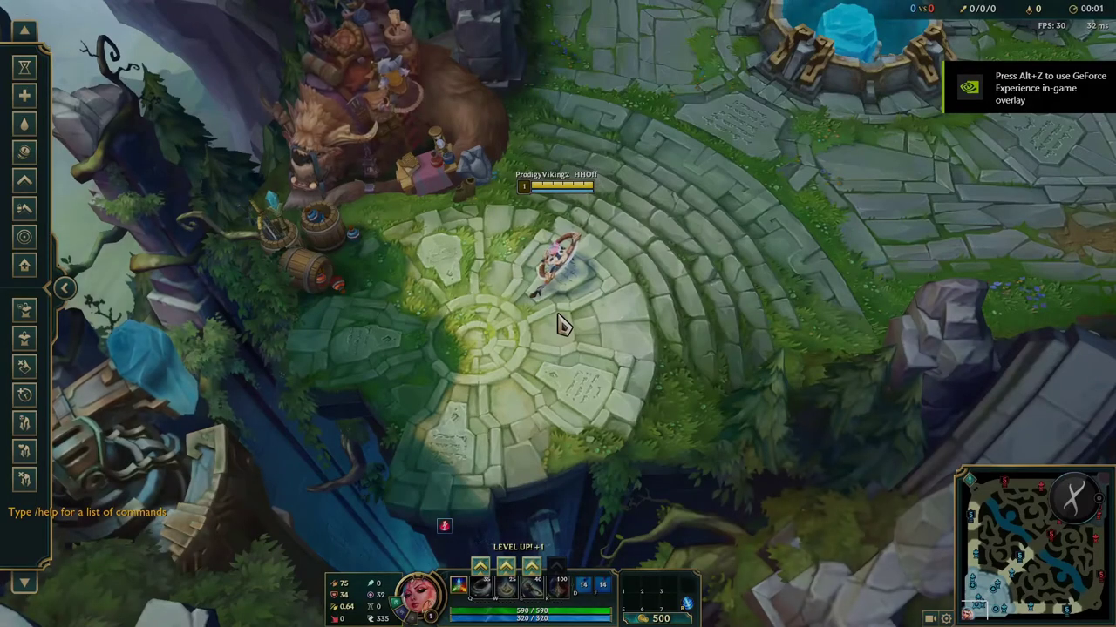
Step: Walk the champion across the fountain to check the practice game runs
right_click(854, 284)
right_click(656, 401)
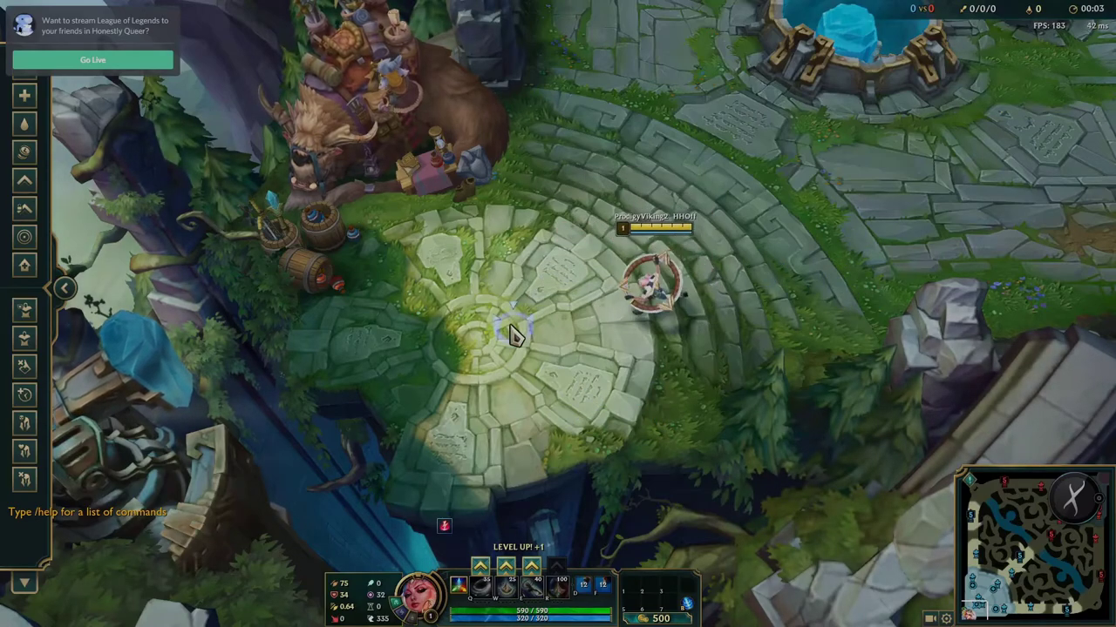
right_click(809, 312)
right_click(562, 340)
right_click(511, 385)
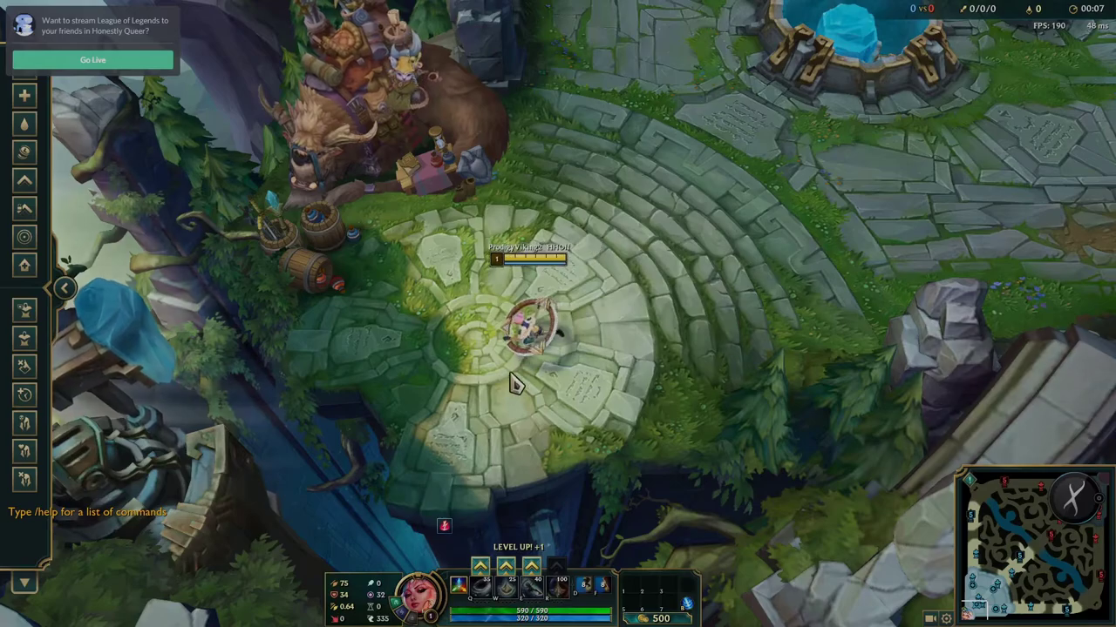
Step: Bring up the game options while collapsing and re-expanding the Practice Tool sidebar
click(64, 290)
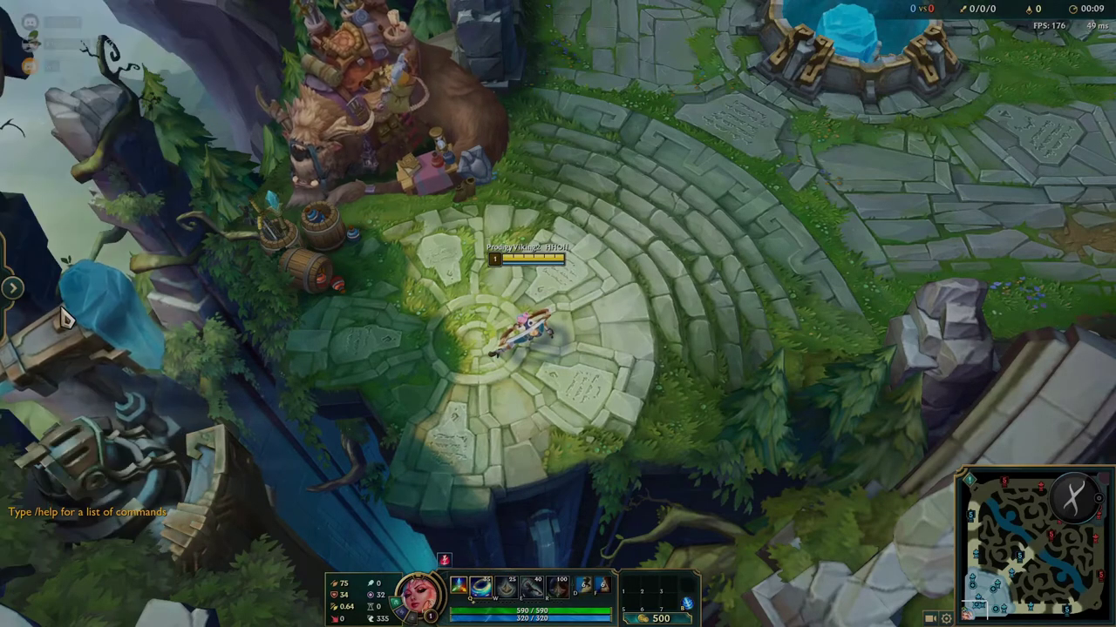
key(Escape)
click(12, 287)
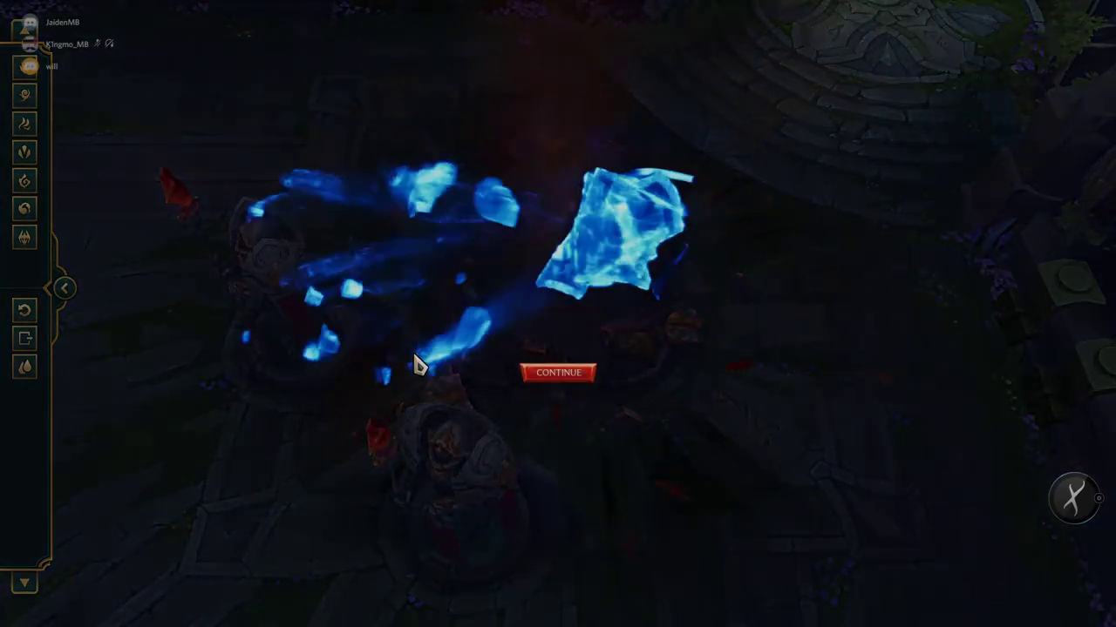
Step: Continue past the Victory screen and bring up MSI Afterburner from the taskbar
click(577, 384)
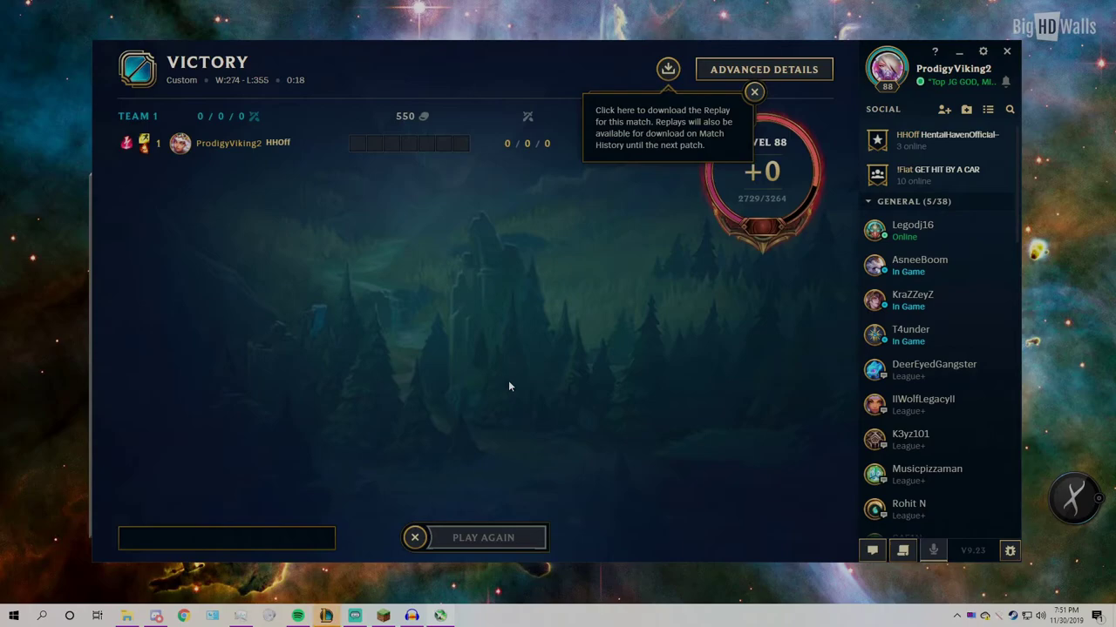
click(440, 615)
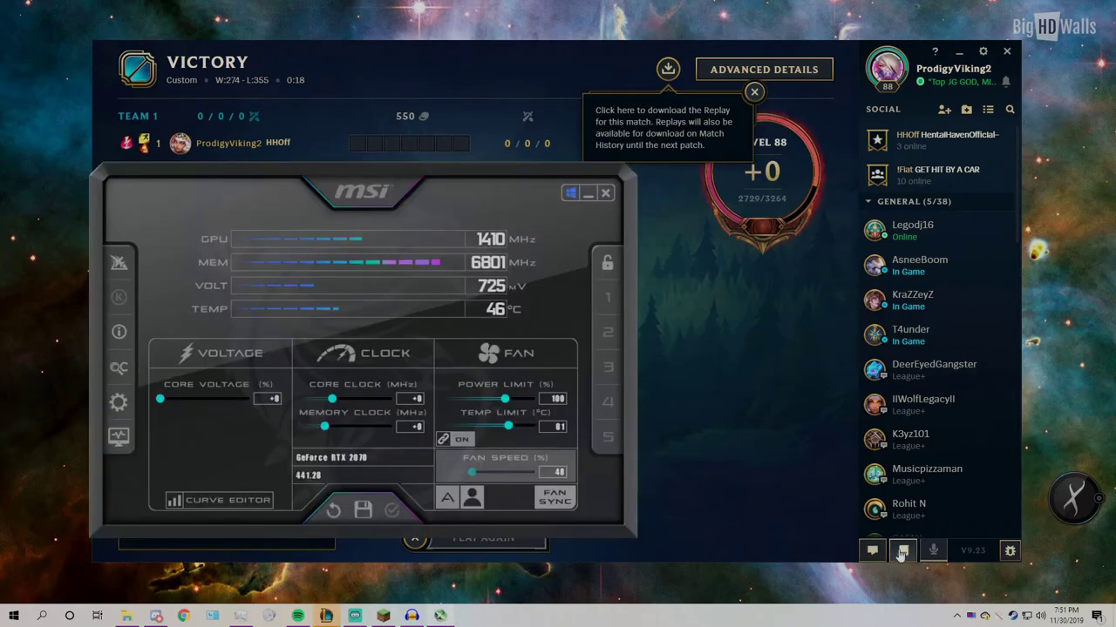
Step: Open RivaTuner from the system tray and turn Start with Windows ON
click(974, 617)
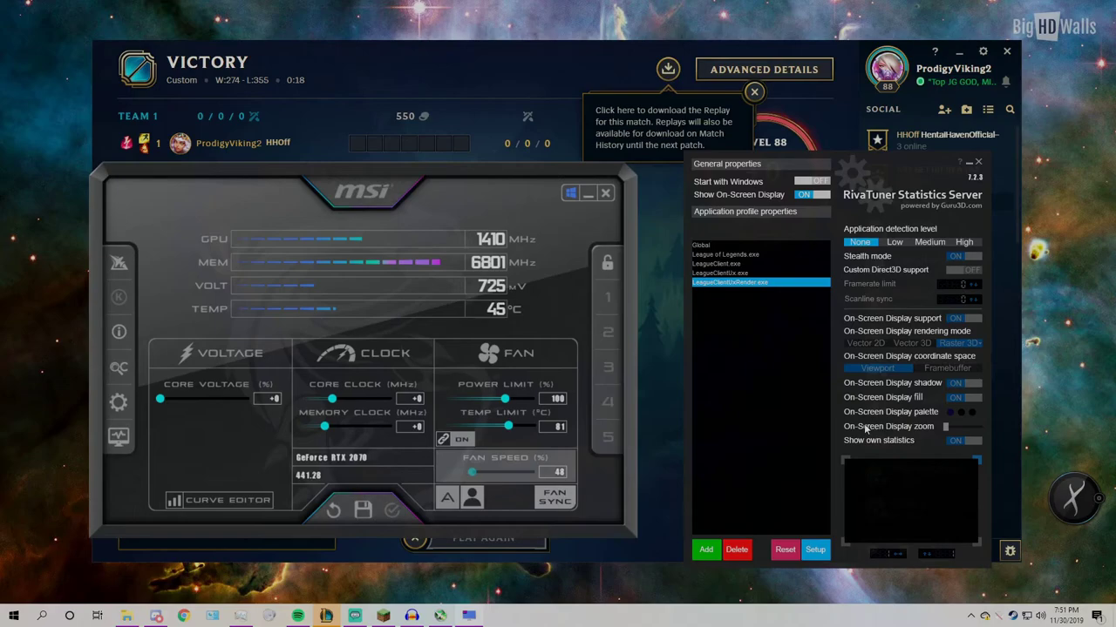
click(813, 181)
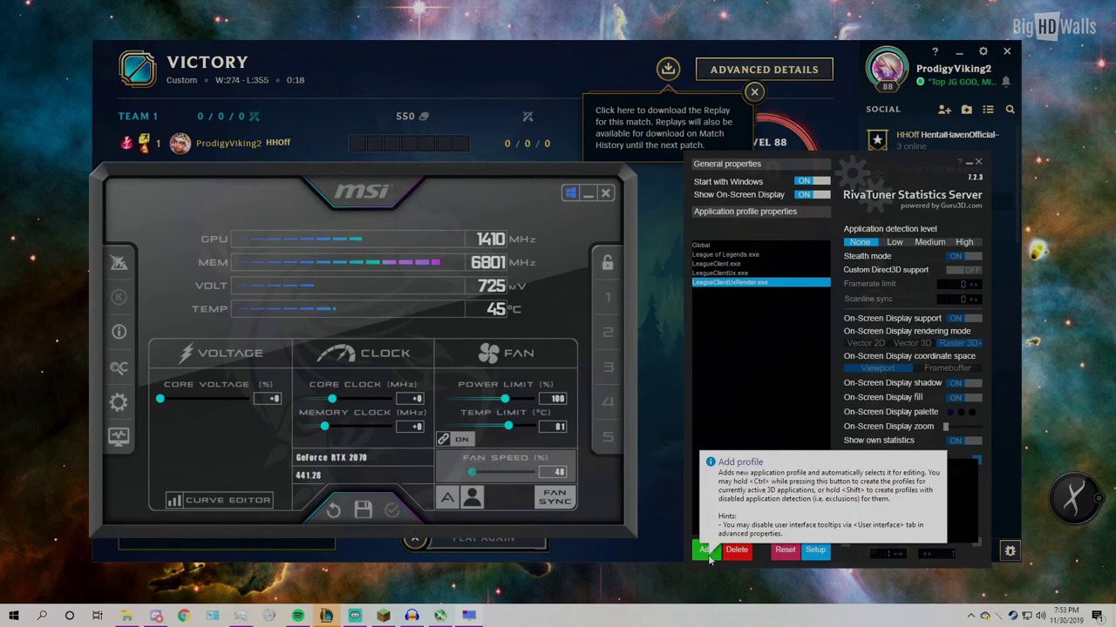
click(720, 254)
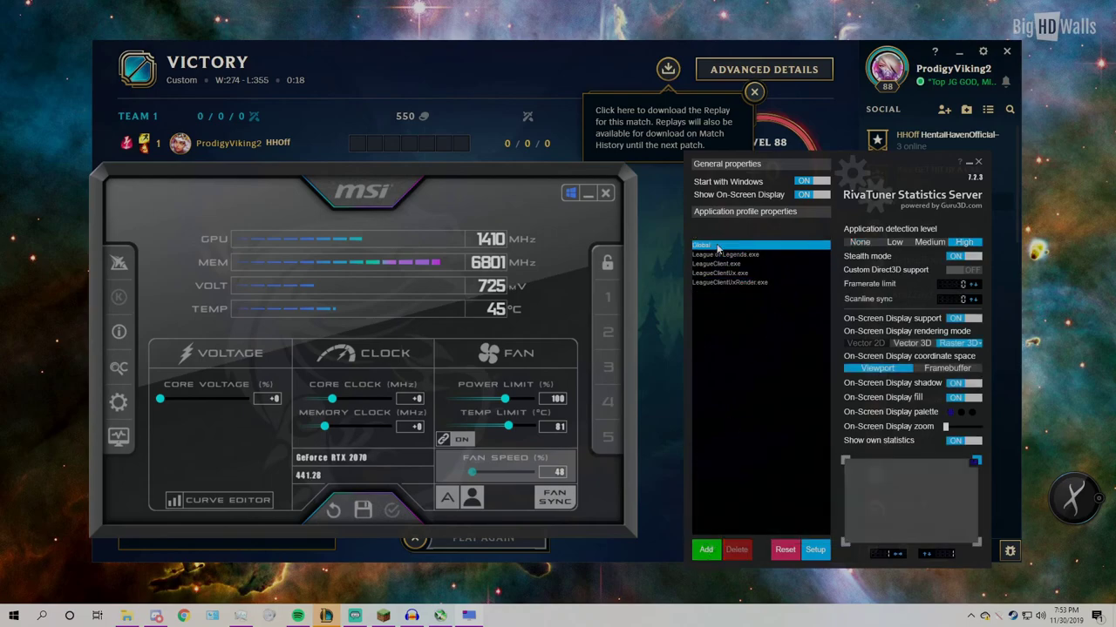